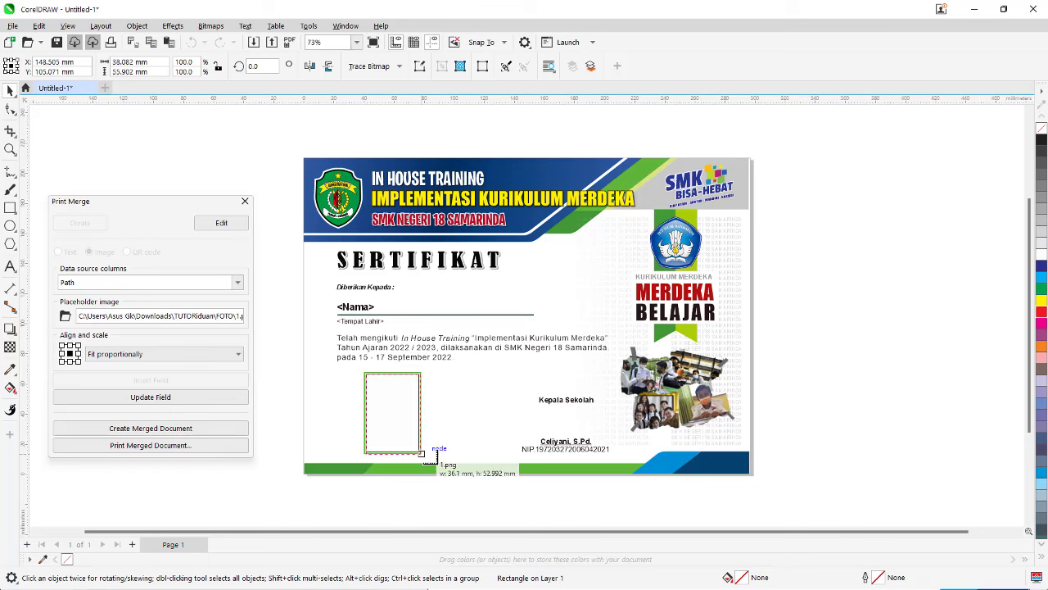
Place the Path image field, about 36 × 53 mm, in the certificate's photo frame and create the merged document.
click(151, 380)
drag(157, 209, 175, 159)
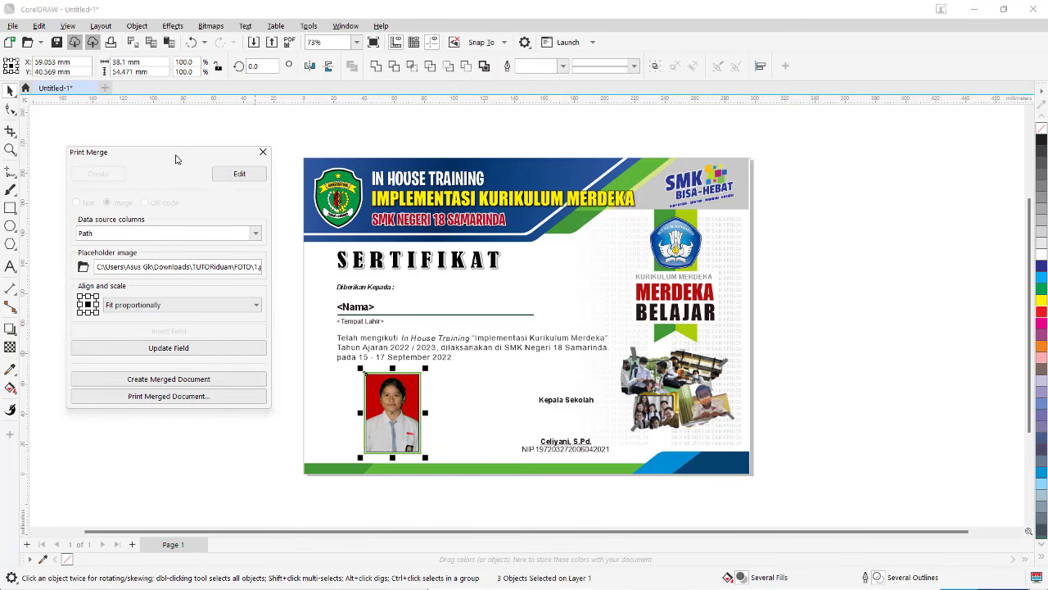
click(191, 381)
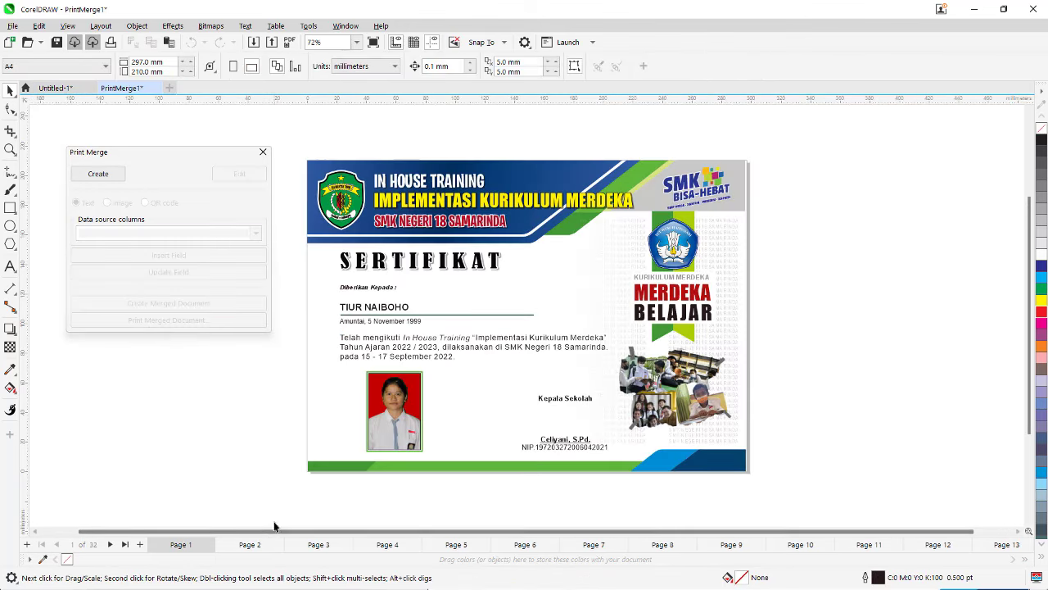
Page through the merged certificates to check each page's recipient data and photo.
click(110, 545)
click(110, 545)
click(110, 545)
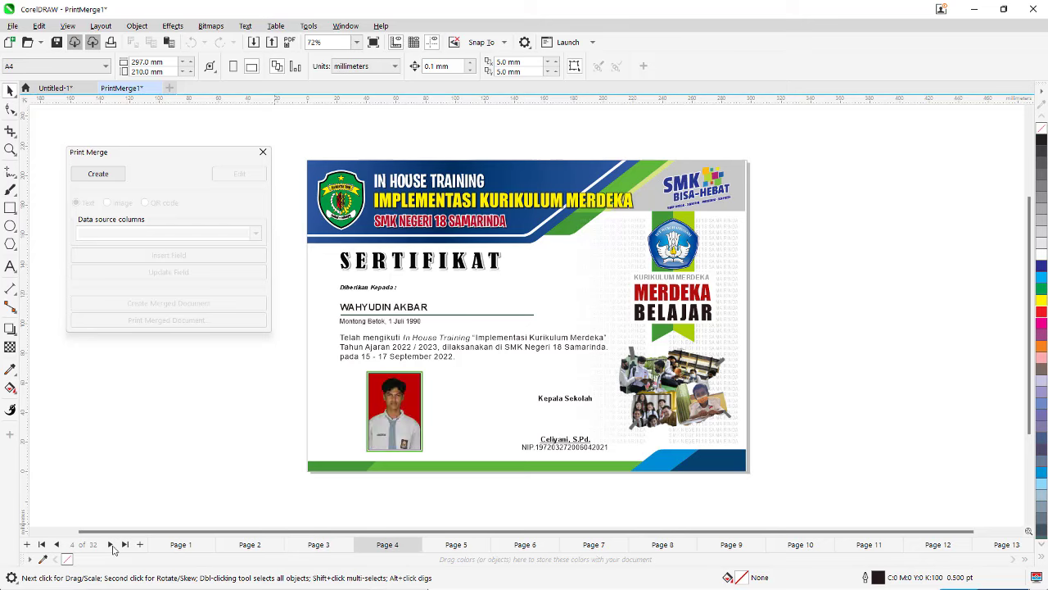
click(110, 545)
click(111, 544)
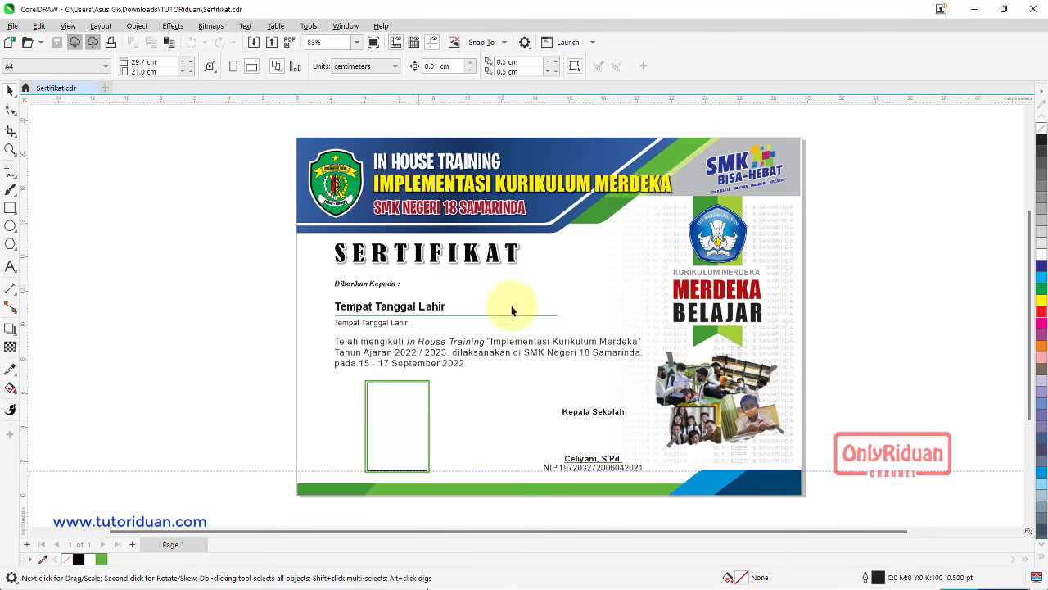
Switch to the Data Sertifikat workbook in Excel and review the recipient list and its Path column.
mouse_move(733, 577)
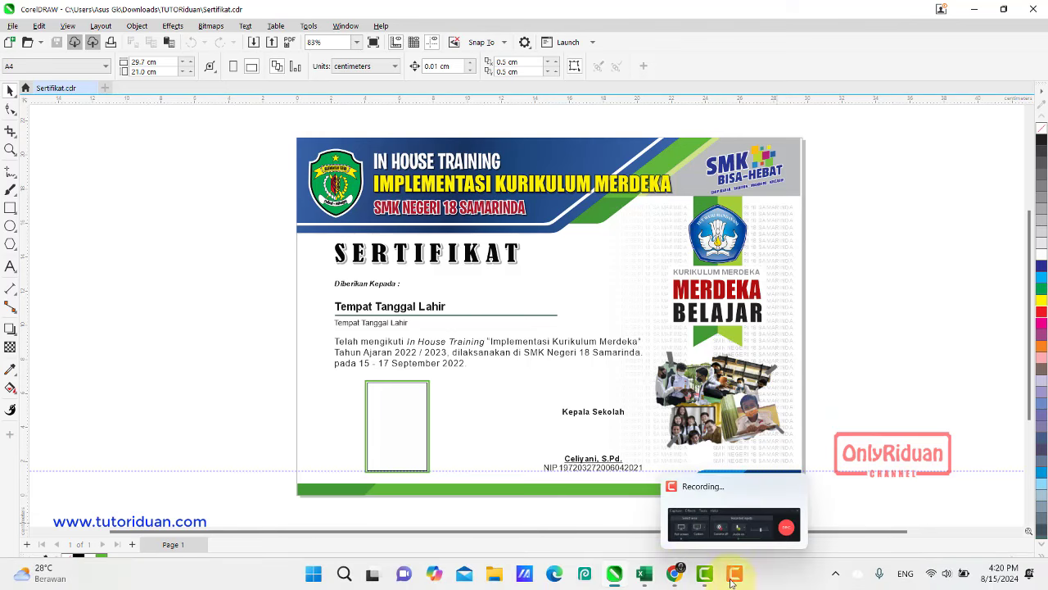
click(648, 573)
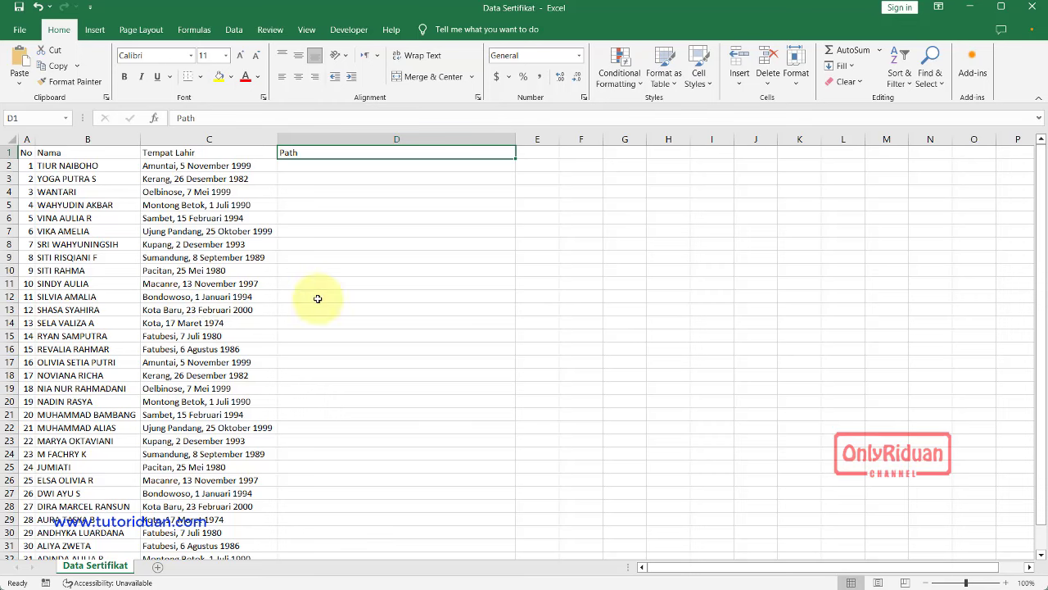
scroll(90, 222, down, 3)
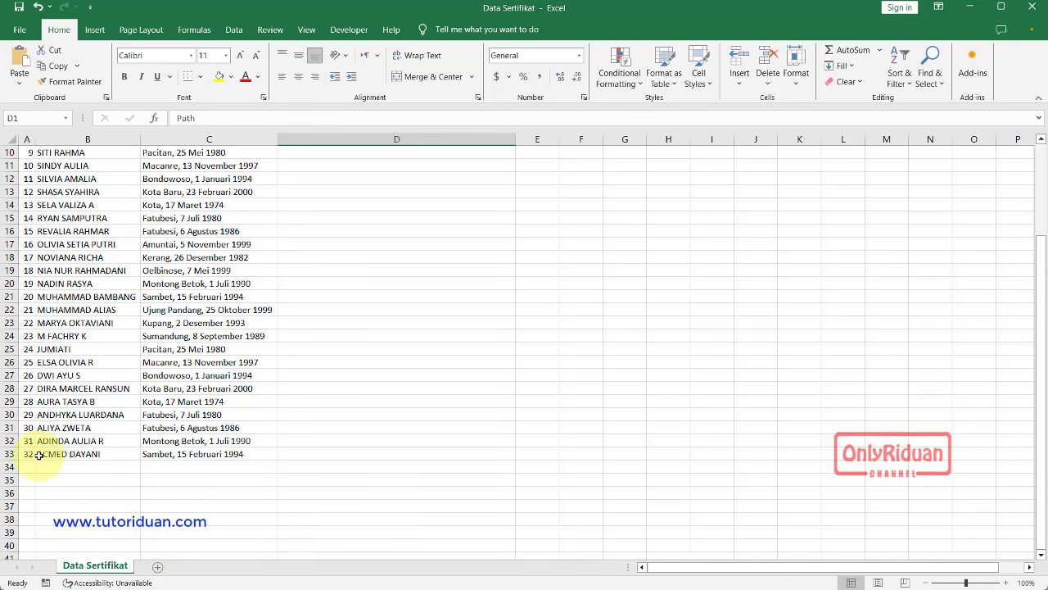
scroll(41, 455, up, 3)
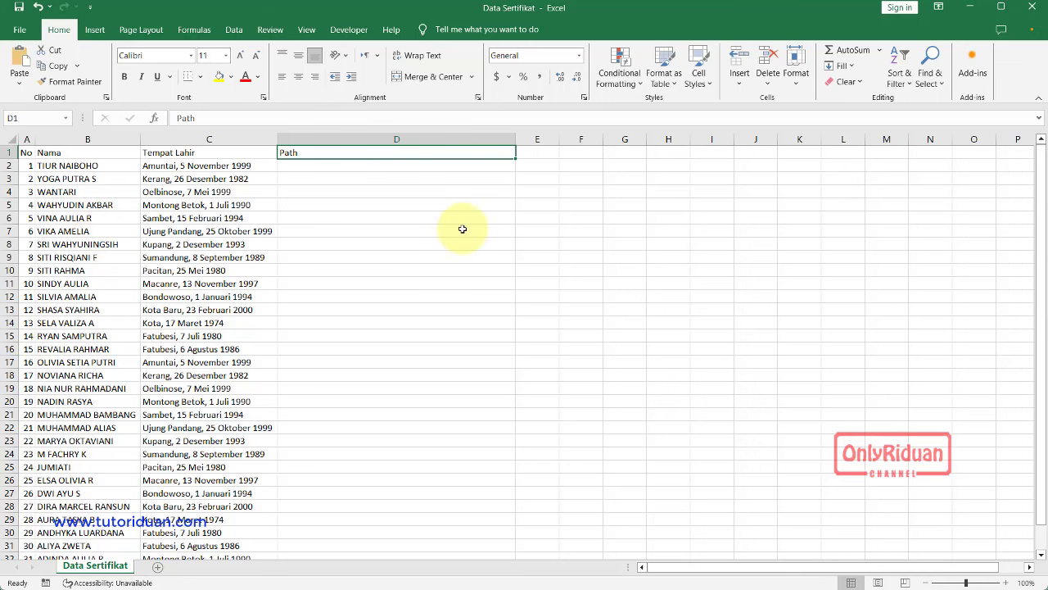
click(969, 10)
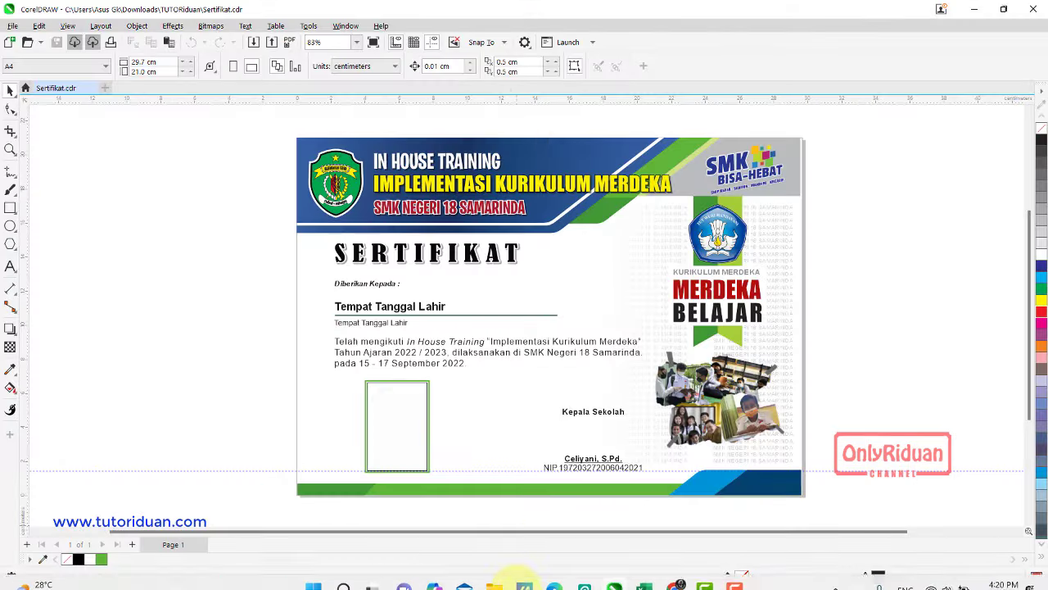
Switch to the browser and read through the tutorial article on automatically adding many photos to a certificate design.
click(672, 537)
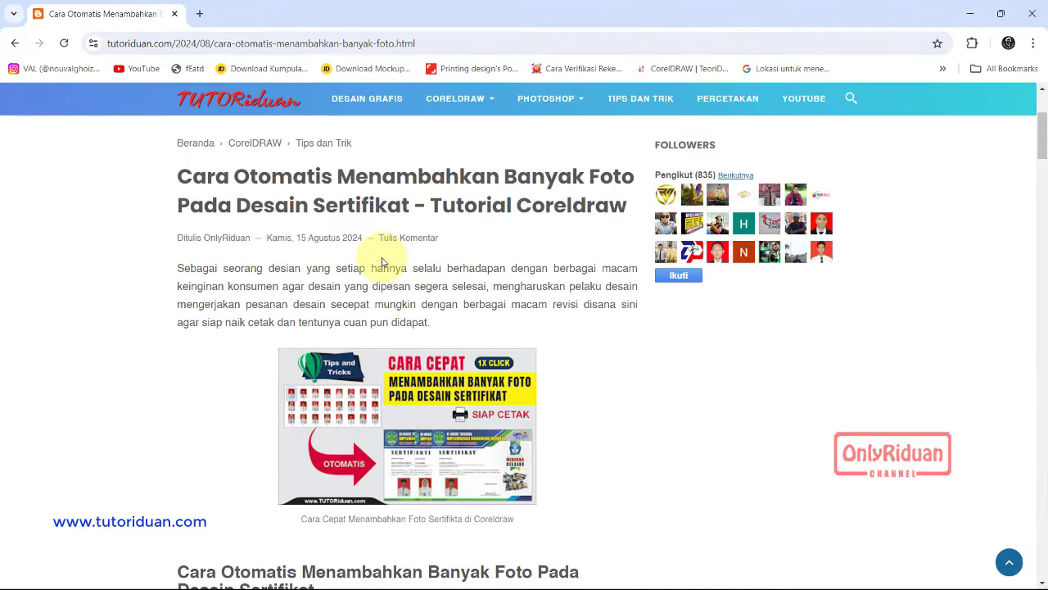
scroll(382, 260, down, 1)
scroll(382, 261, down, 11)
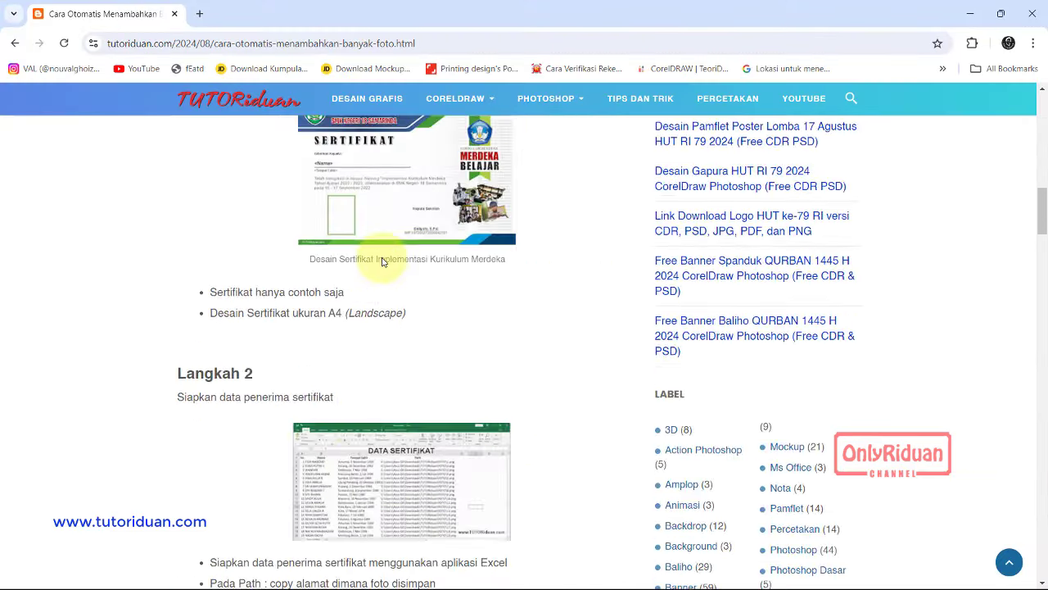
scroll(382, 261, down, 12)
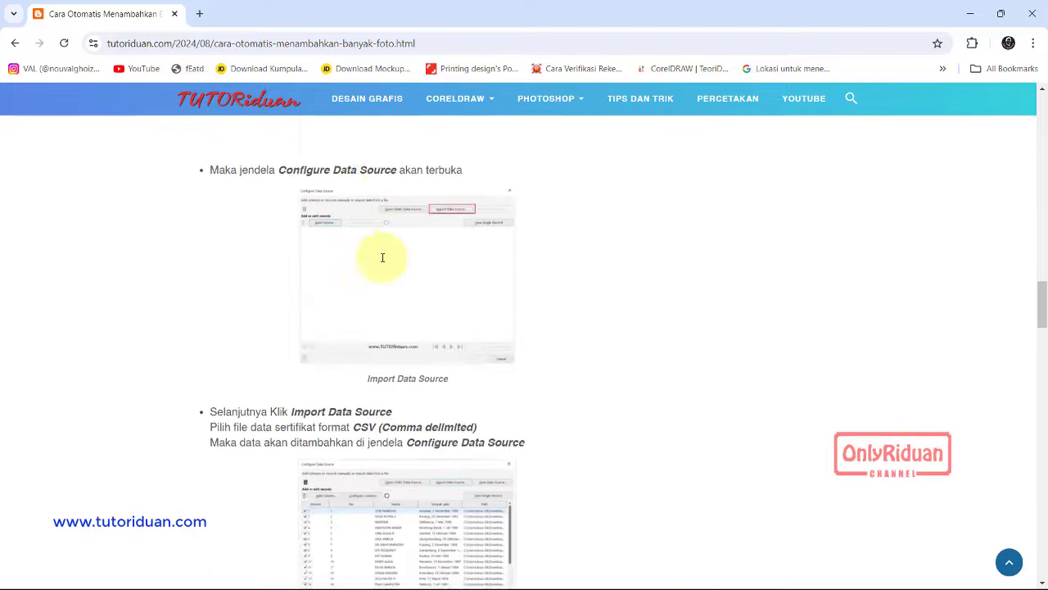
scroll(382, 262, down, 12)
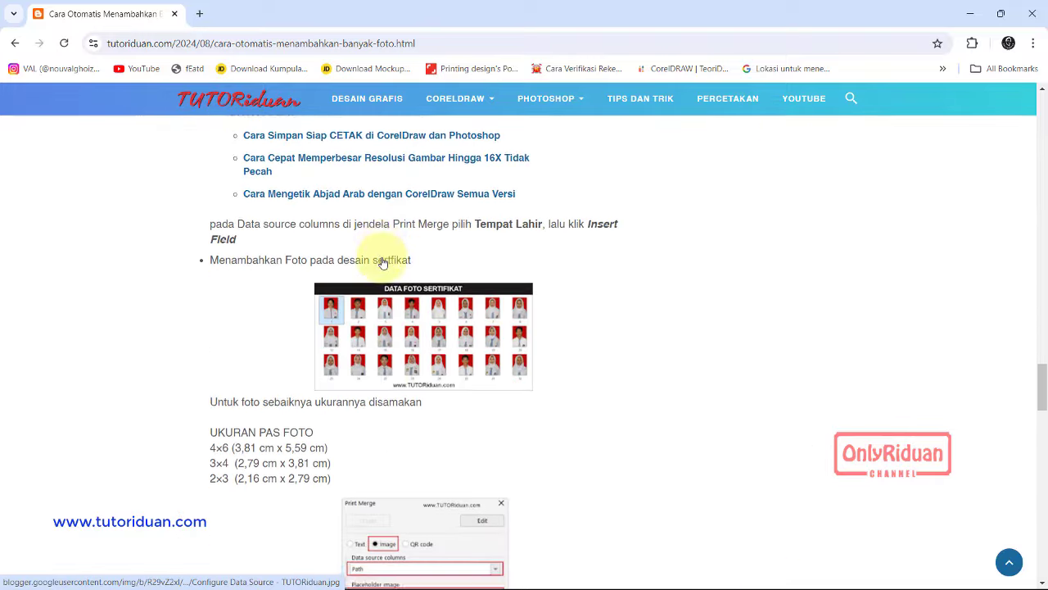
scroll(382, 262, down, 11)
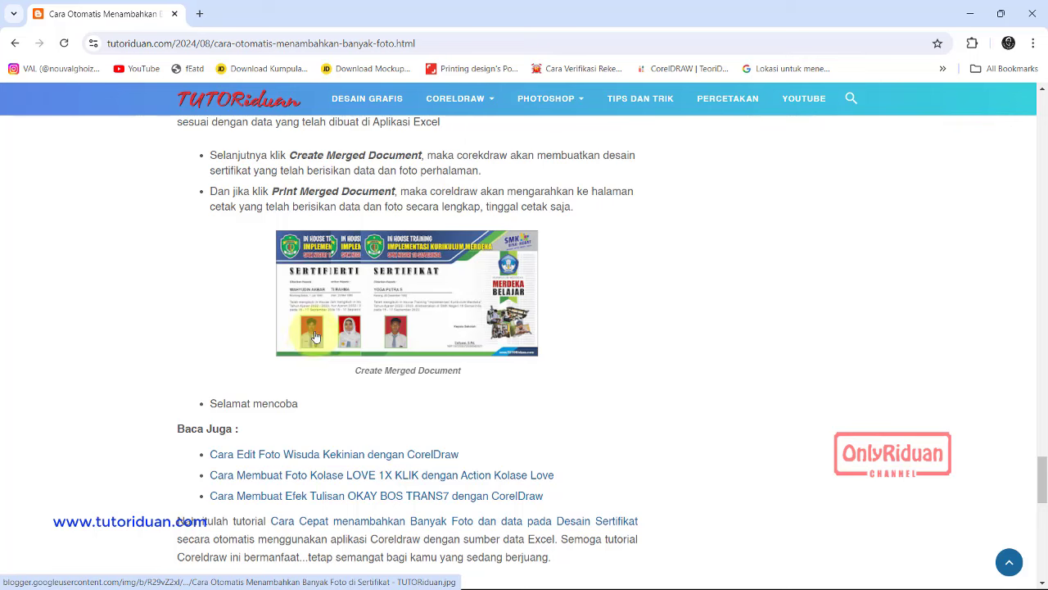
scroll(323, 327, up, 4)
scroll(330, 313, up, 10)
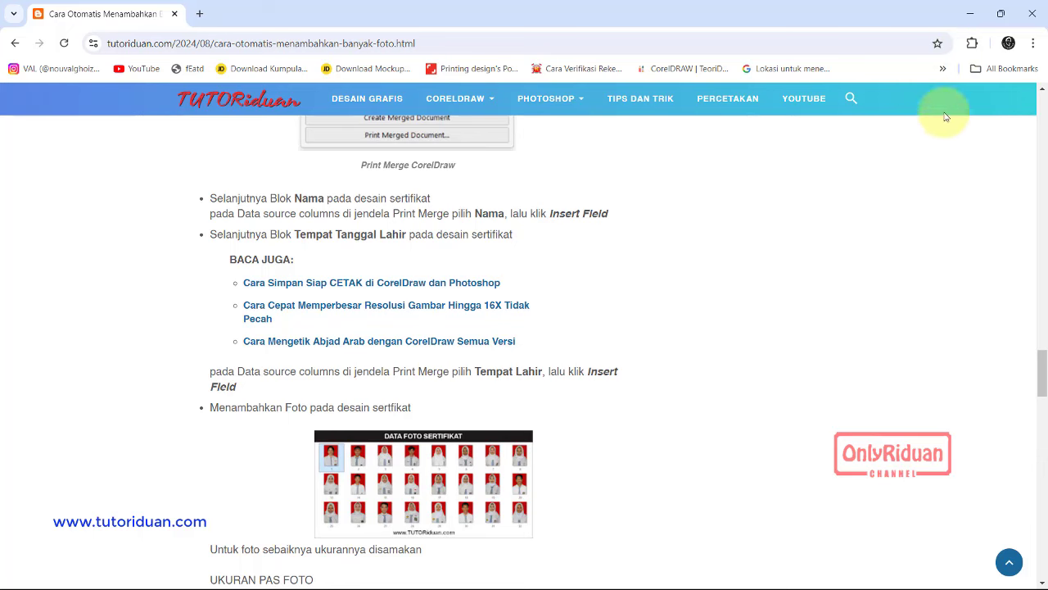
click(970, 15)
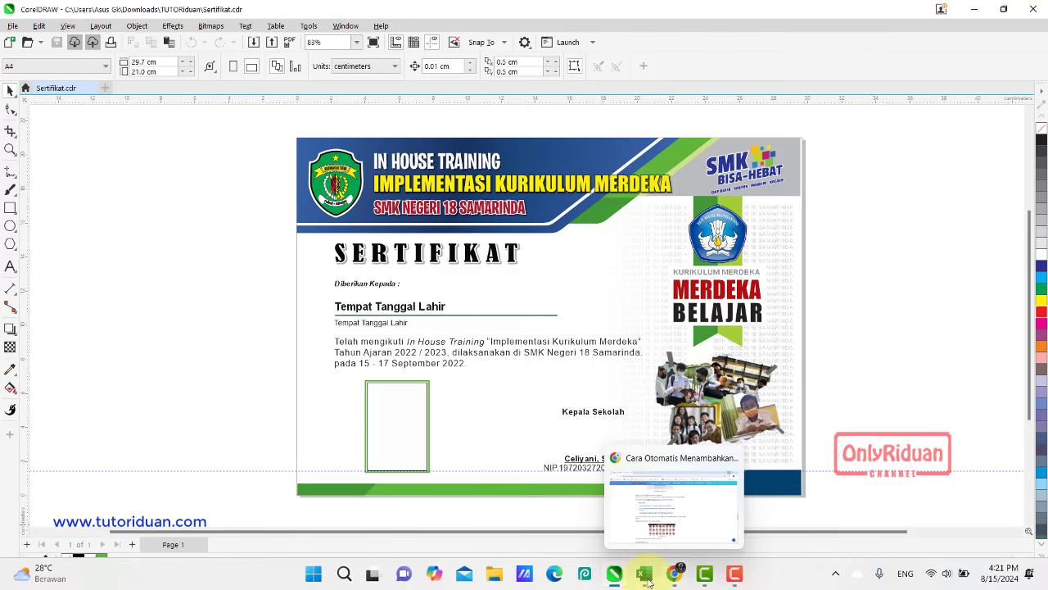
Switch to the Data Sertifikat workbook in Excel and select cell D2 under the Path heading.
click(648, 581)
click(480, 382)
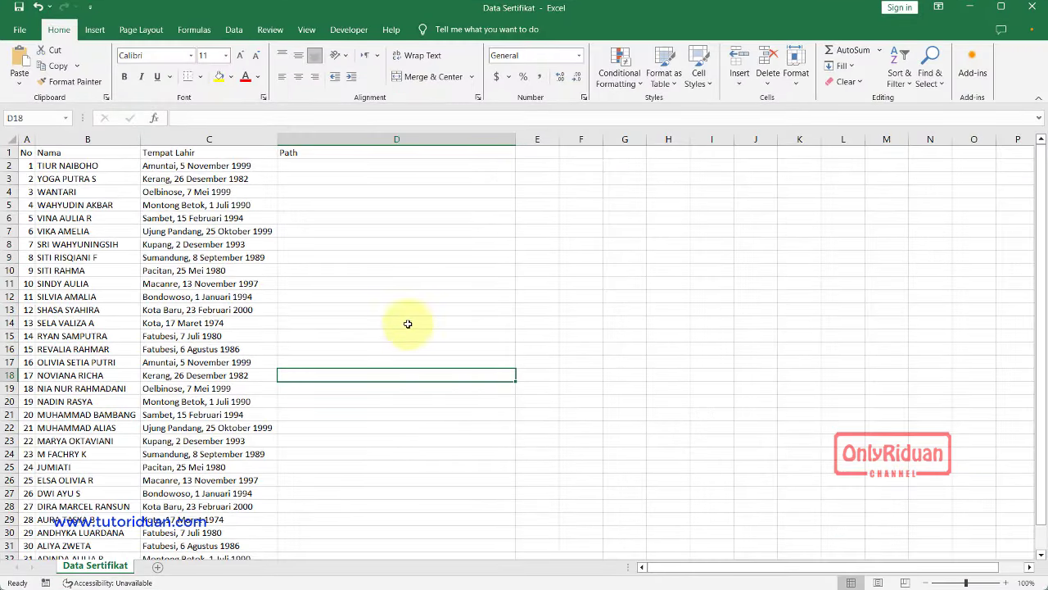
click(328, 183)
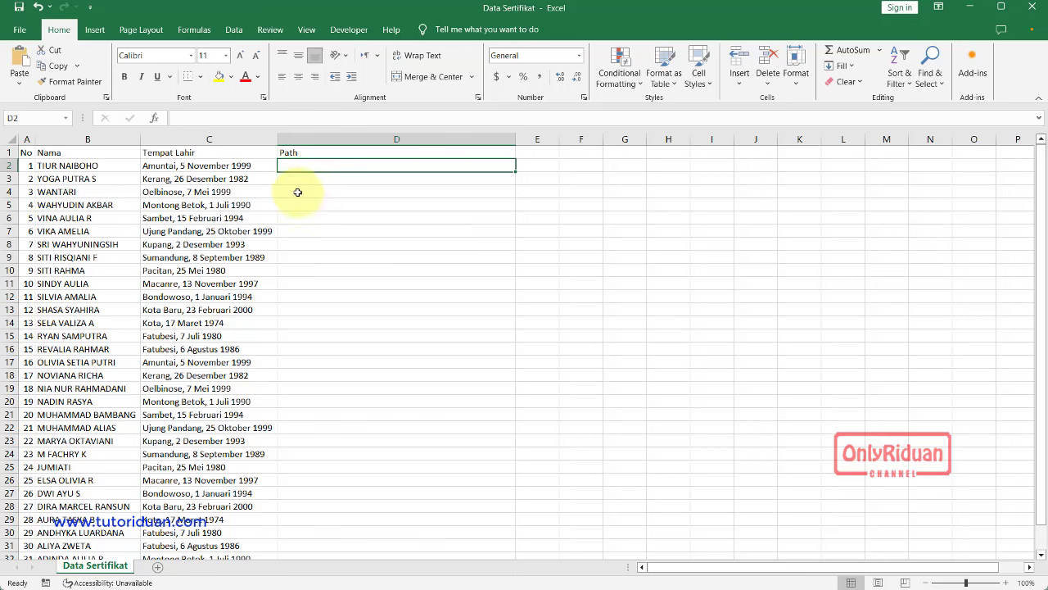
click(326, 219)
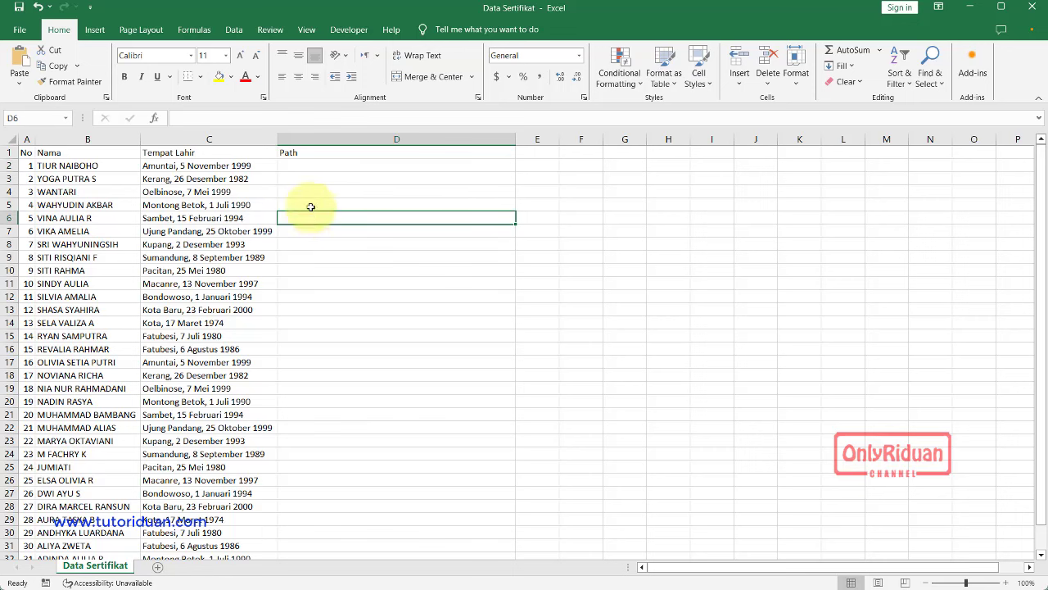
click(300, 165)
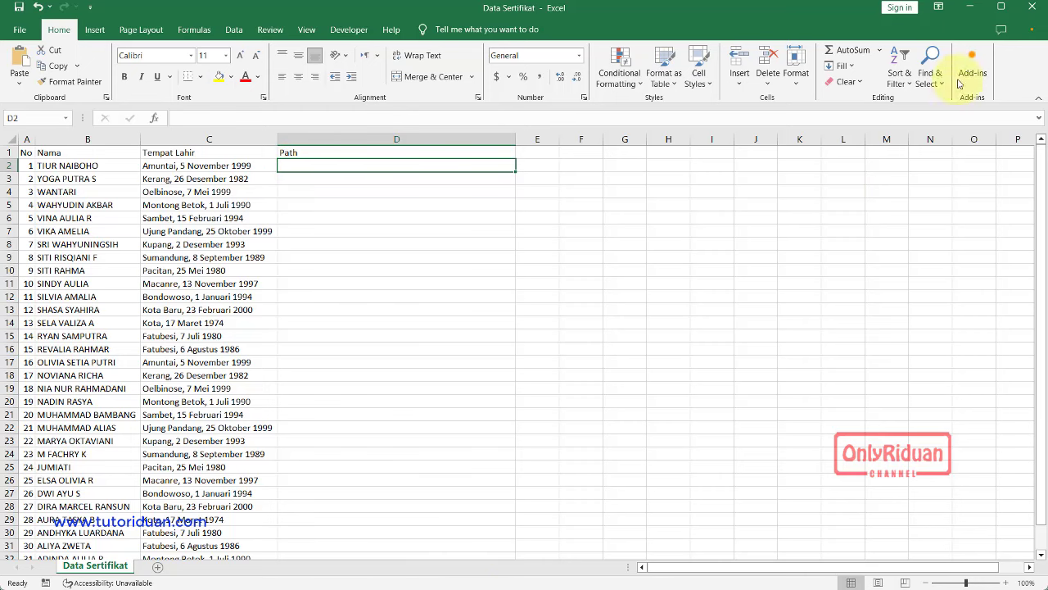
Switch to the TUTORiduan folder in File Explorer and open its FOTO subfolder.
click(964, 6)
key(alt+Tab)
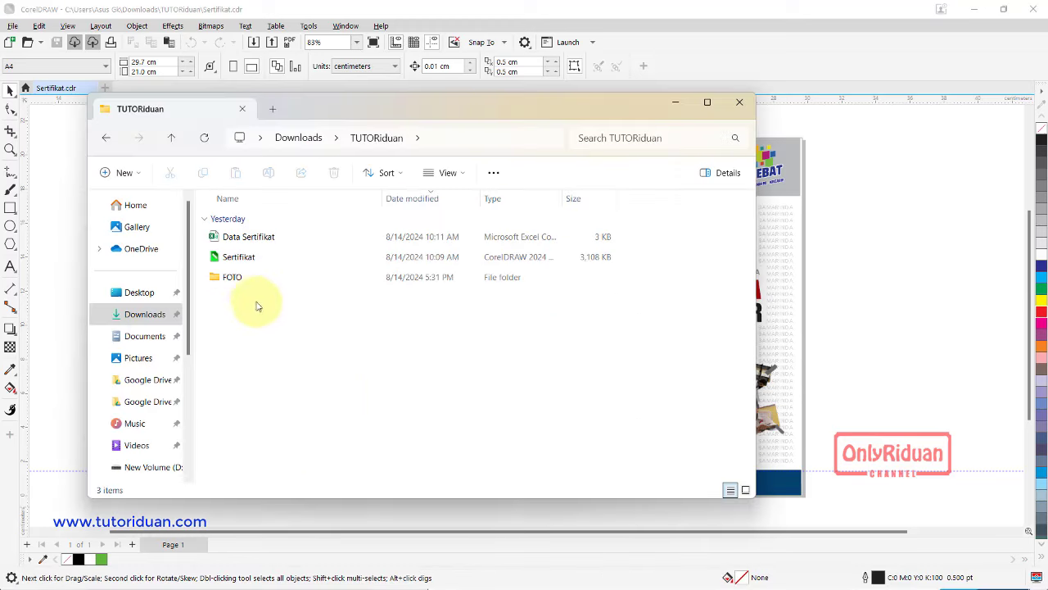
click(236, 279)
double_click(236, 278)
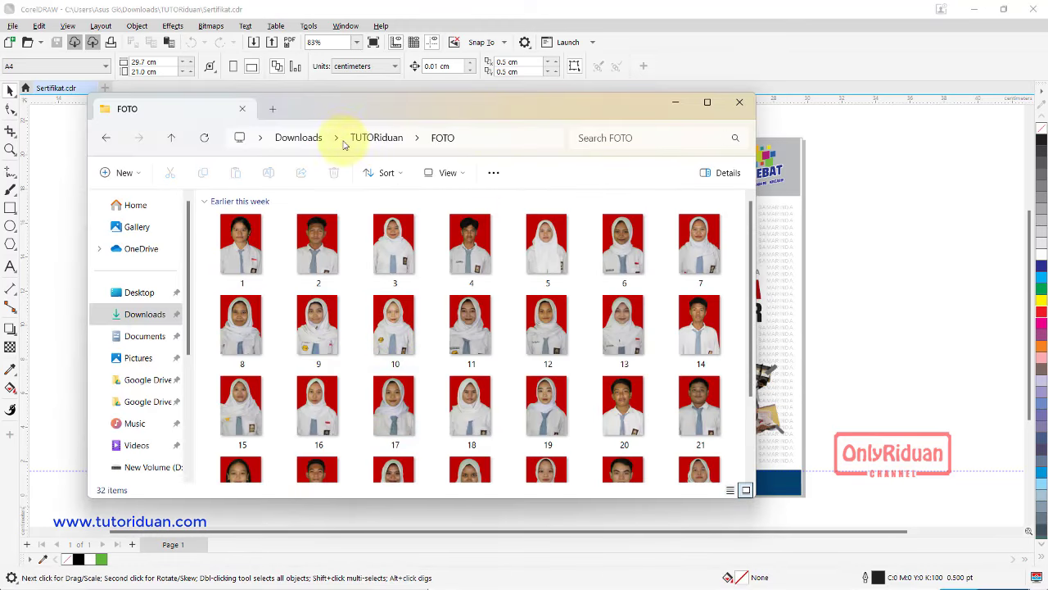
Look through the numbered portrait photos in the FOTO folder, then return to the certificate design.
drag(352, 109, 399, 88)
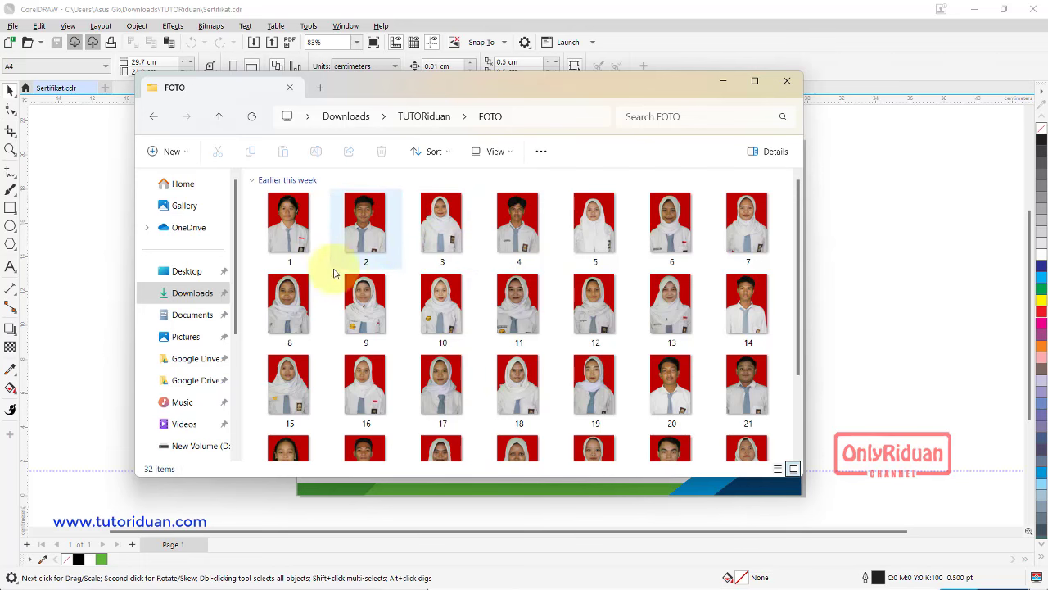
scroll(489, 298, down, 3)
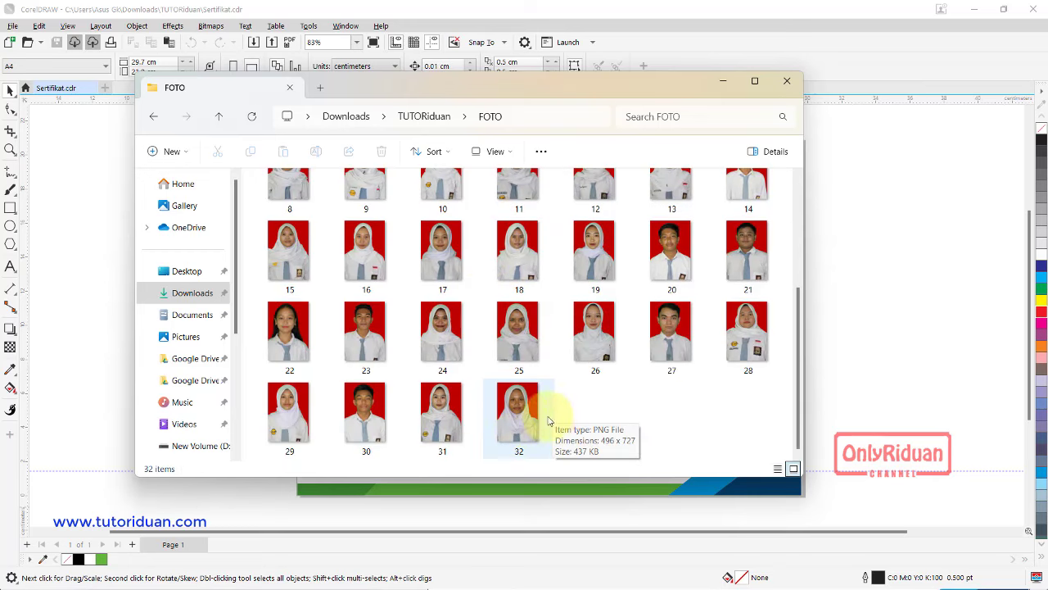
scroll(459, 380, up, 3)
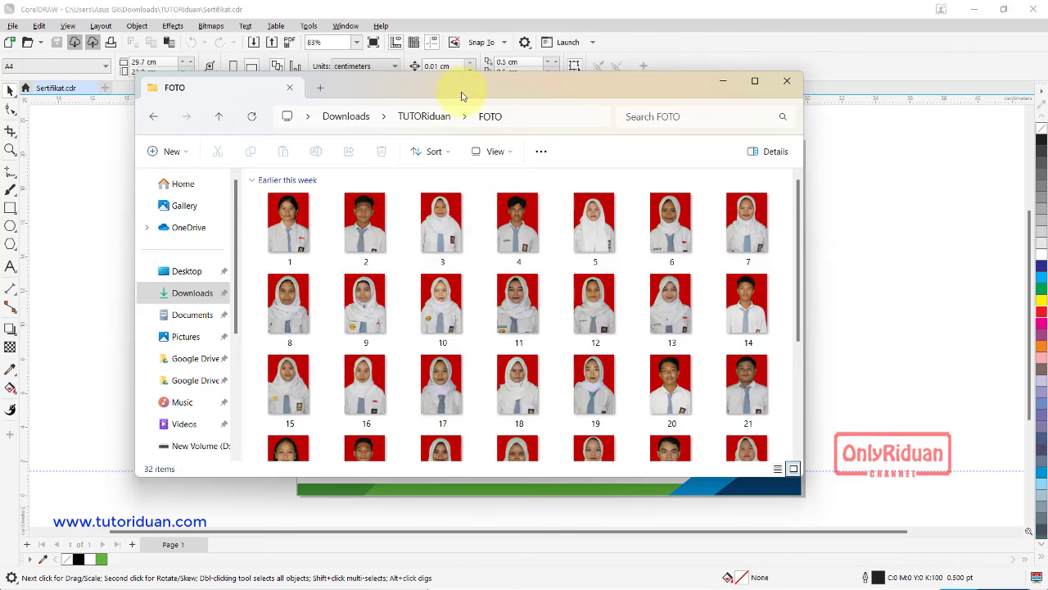
drag(461, 95, 464, 121)
click(367, 259)
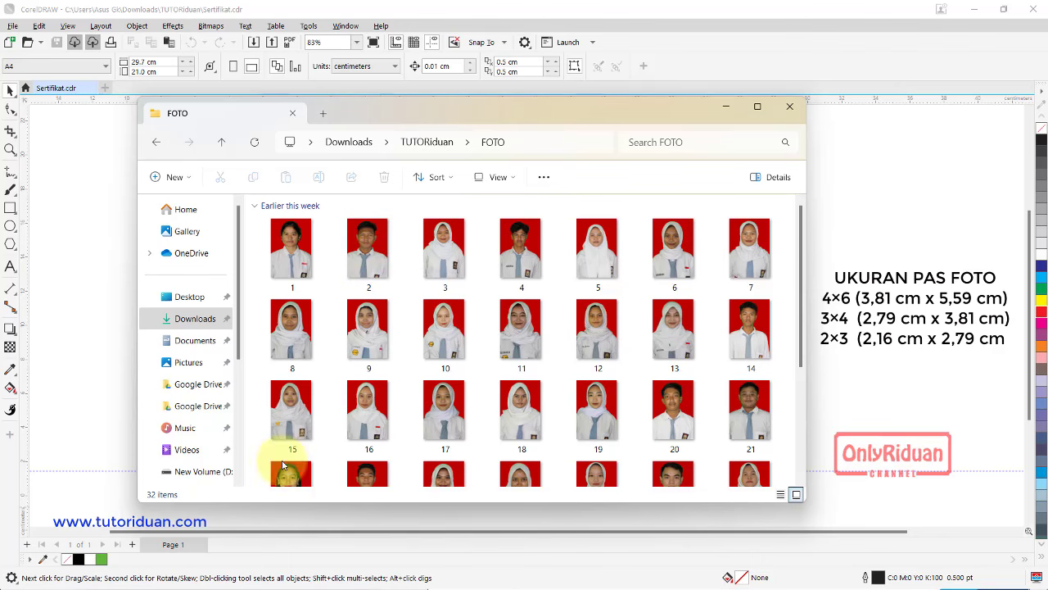
click(96, 272)
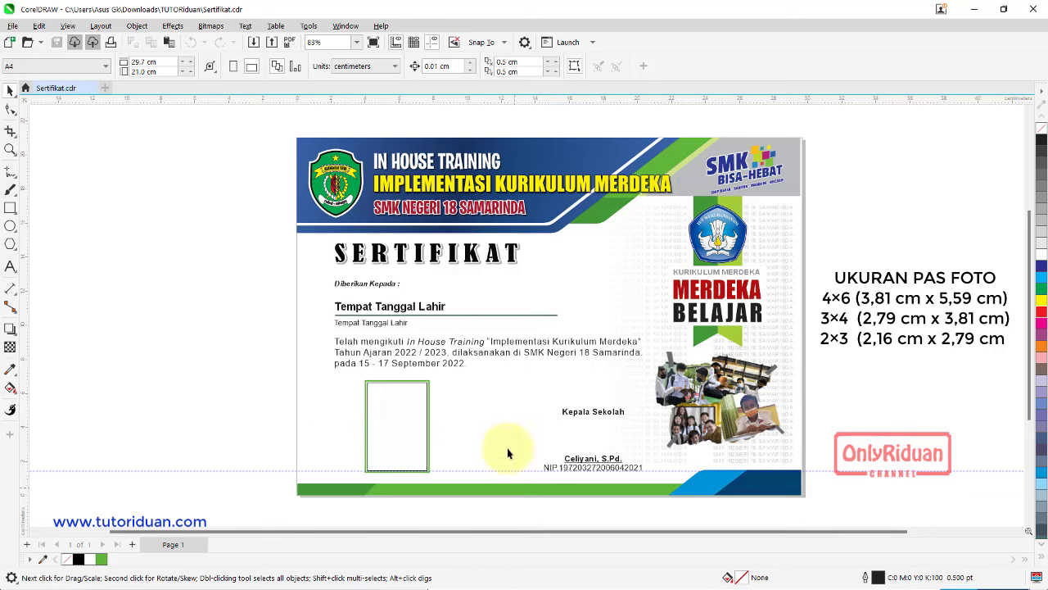
Return to the FOTO folder in File Explorer and copy the file path of photo 1.
mouse_move(526, 583)
click(488, 516)
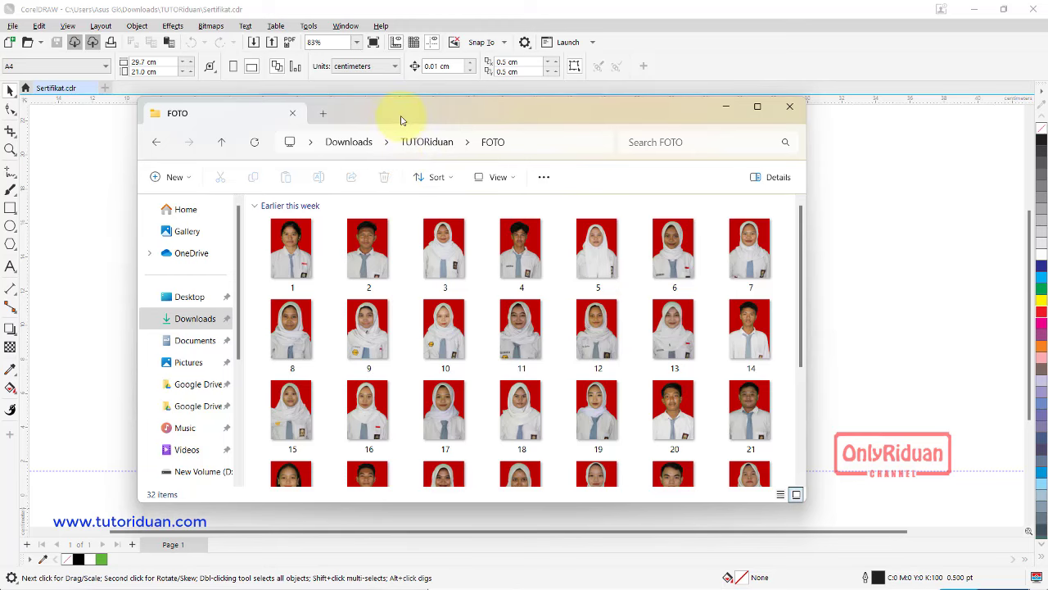
drag(400, 117, 391, 105)
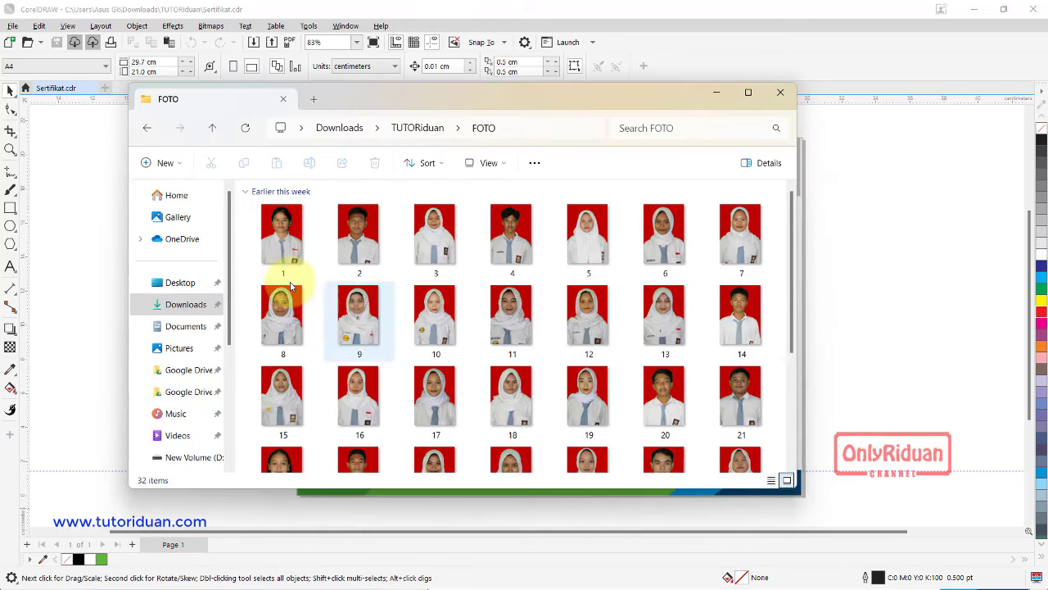
click(283, 242)
right_click(285, 238)
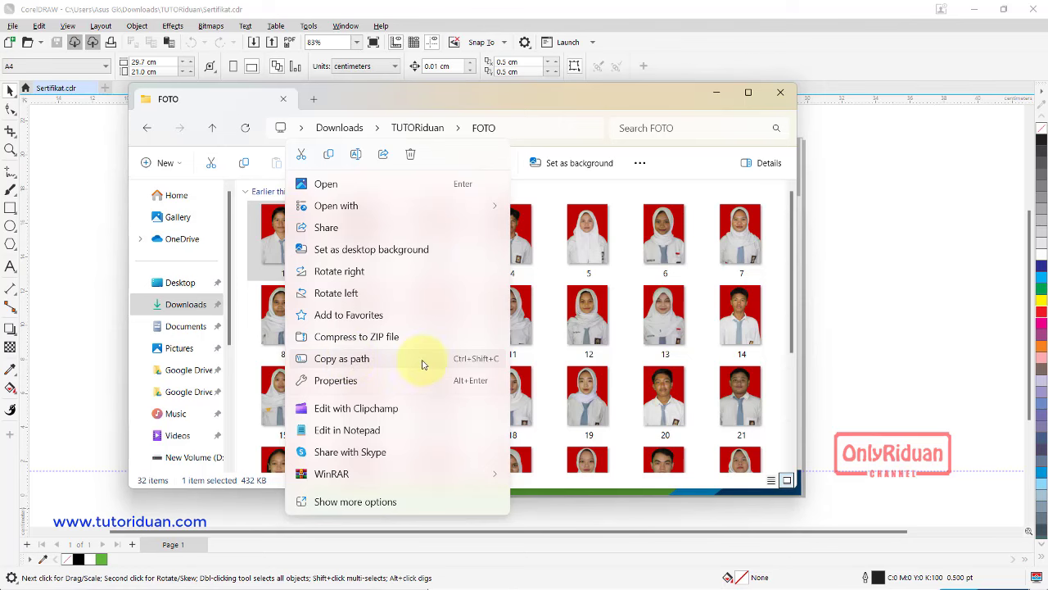
click(369, 361)
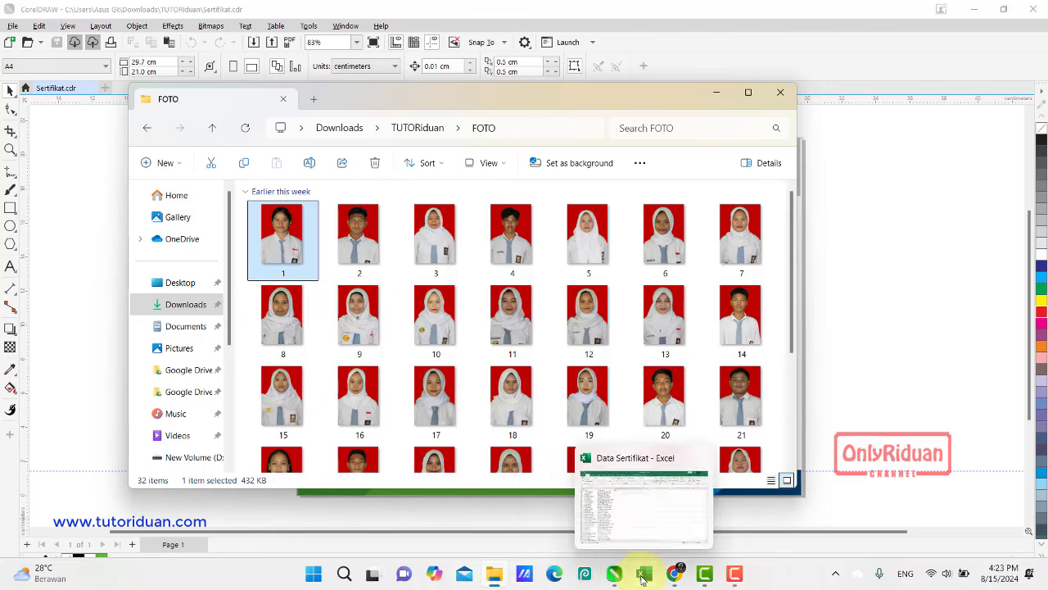
Paste the copied path of 1.png into cell D2 of the Data Sertifikat workbook in Excel.
click(643, 573)
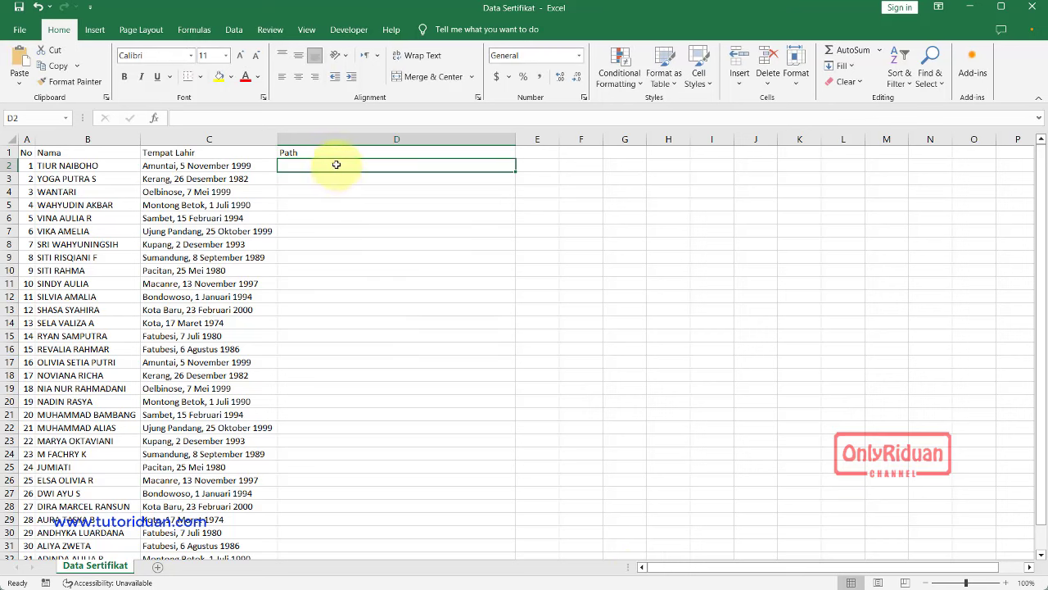
right_click(336, 164)
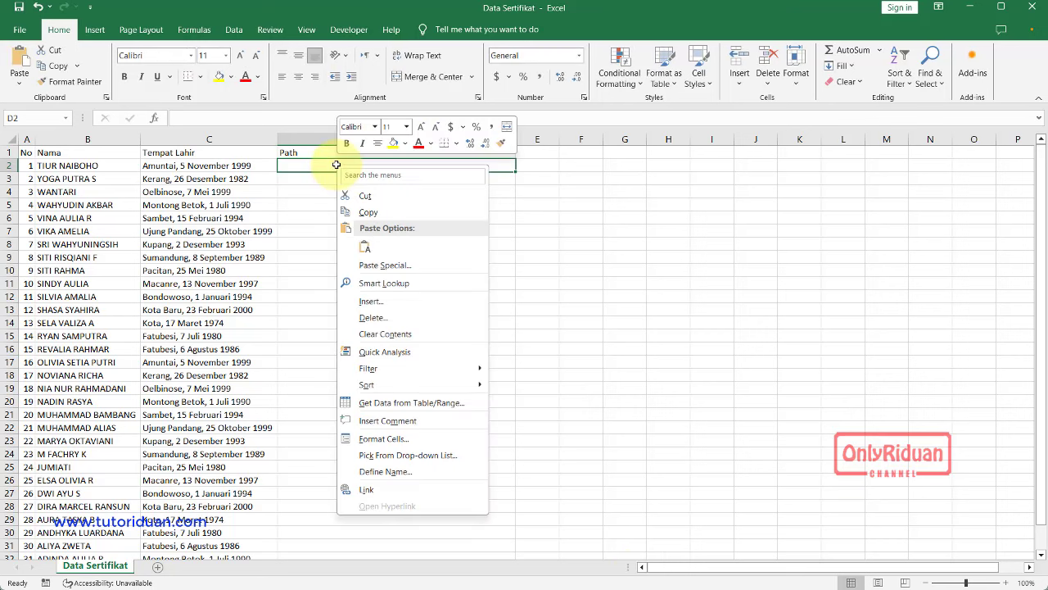
click(365, 247)
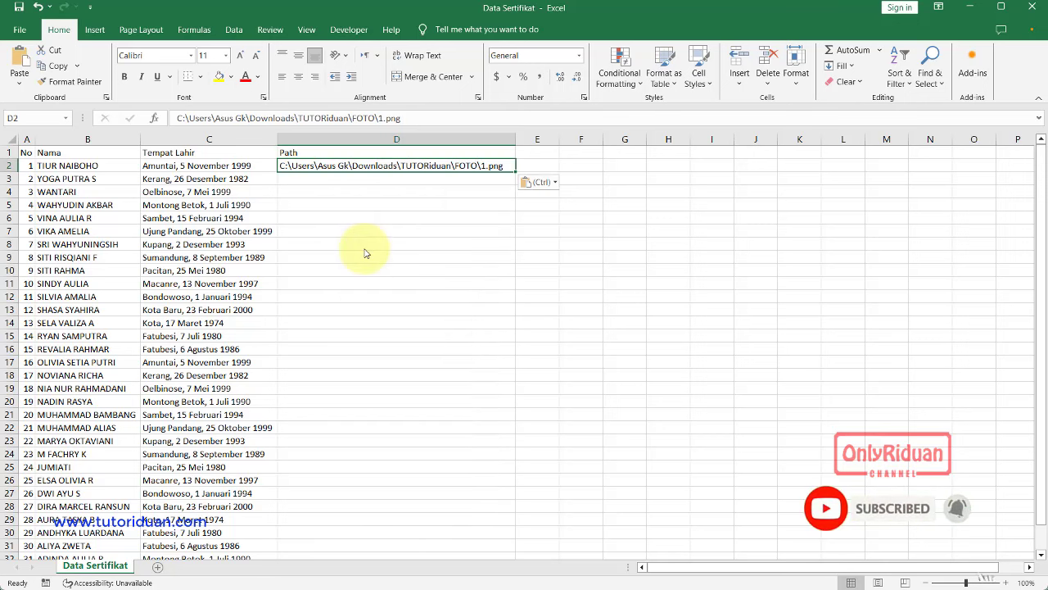
click(365, 248)
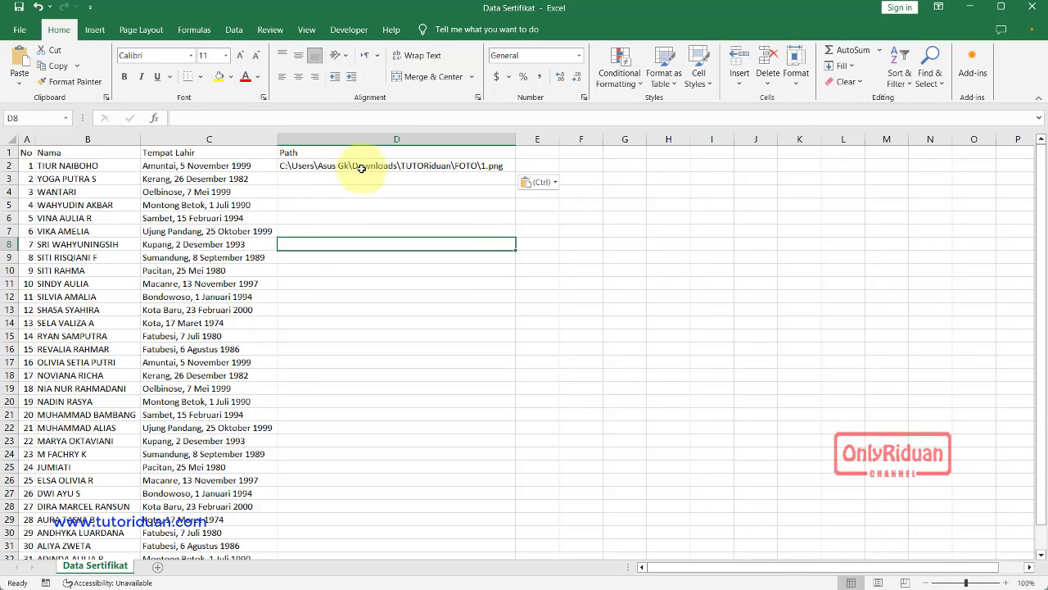
Flash Fill the Path column from cell D3 downward with the photo paths for the remaining recipients, following the pattern in D2.
click(427, 307)
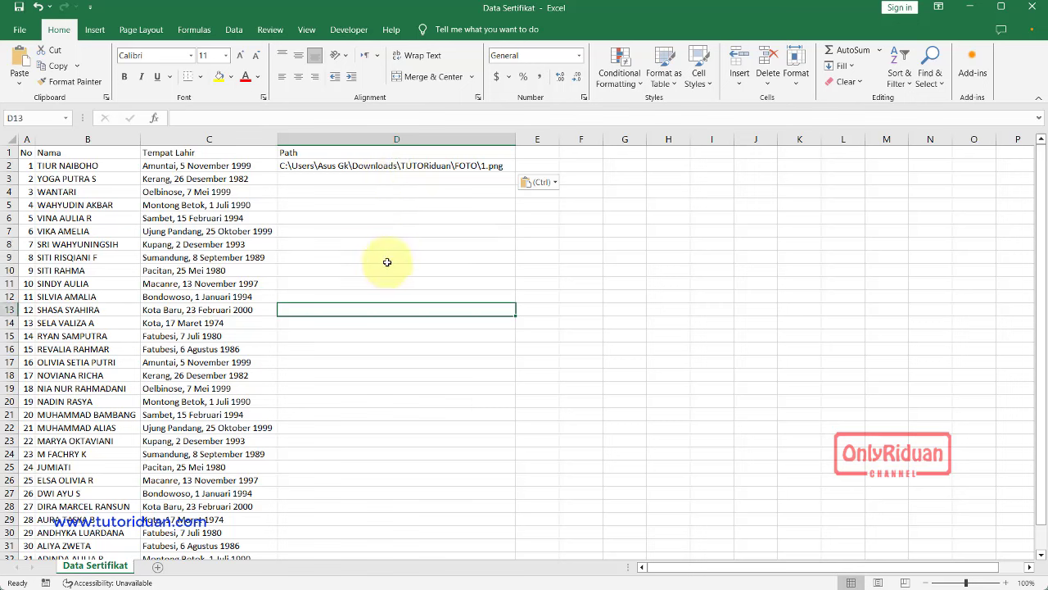
click(354, 166)
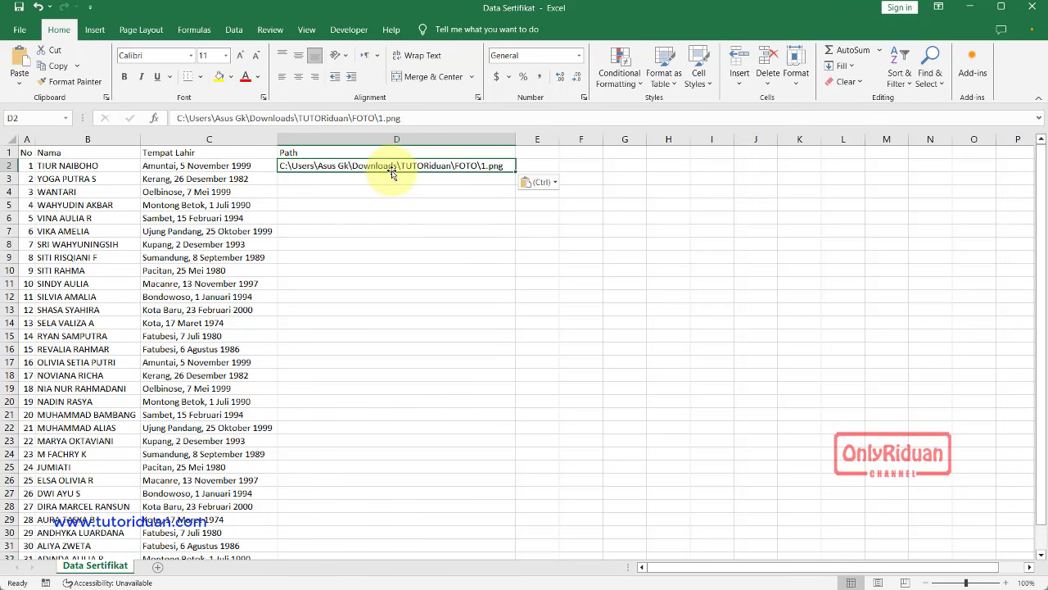
click(382, 231)
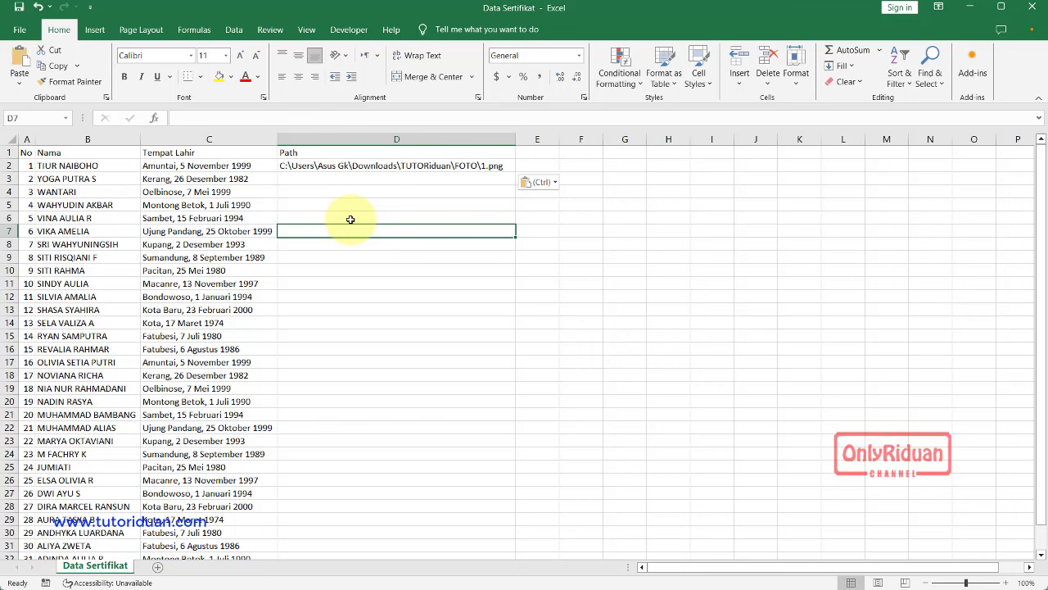
click(345, 176)
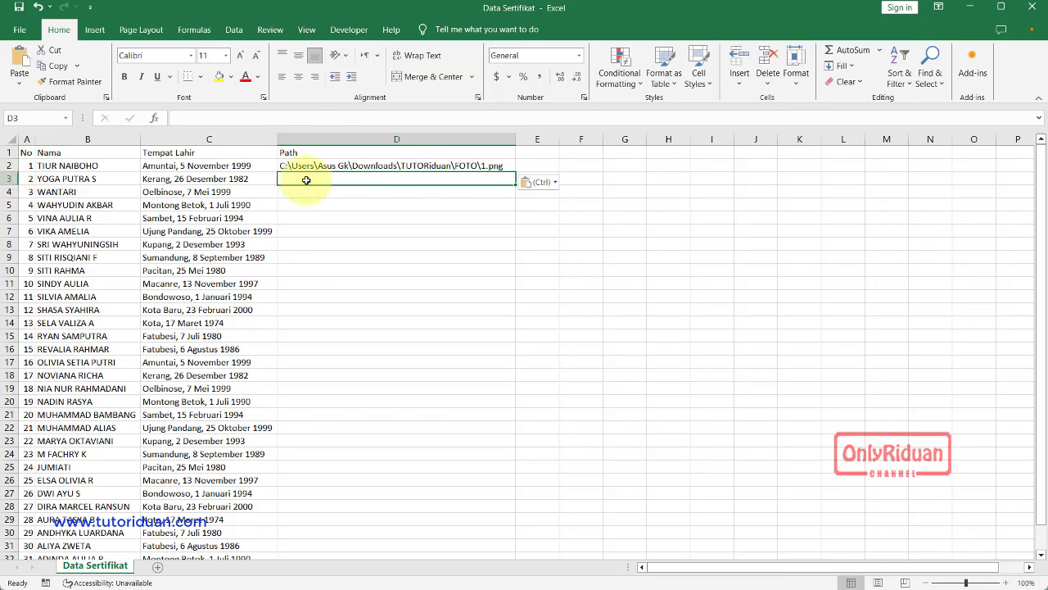
key(ctrl+e)
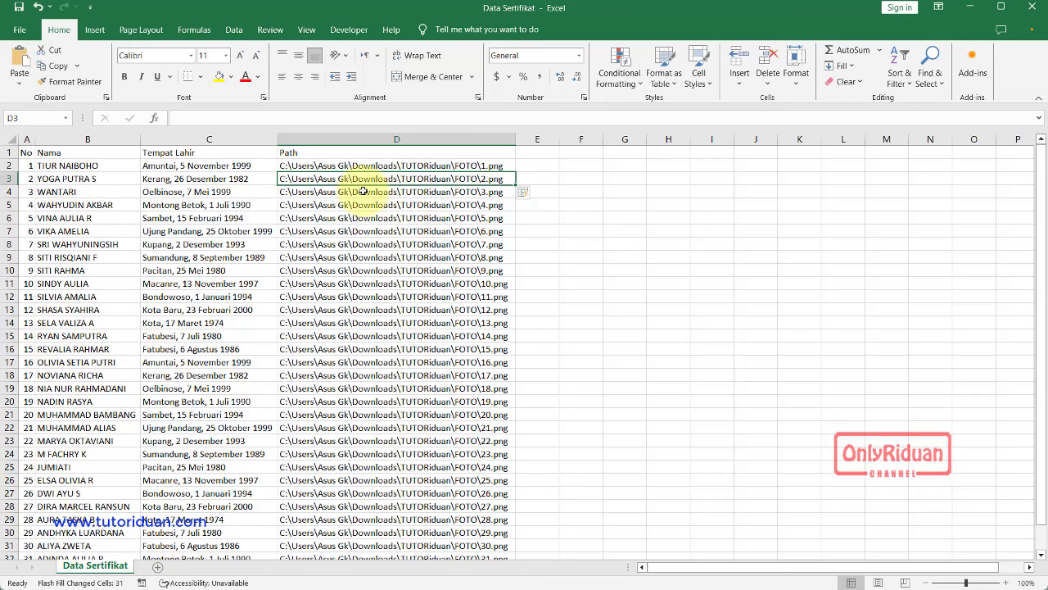
click(401, 231)
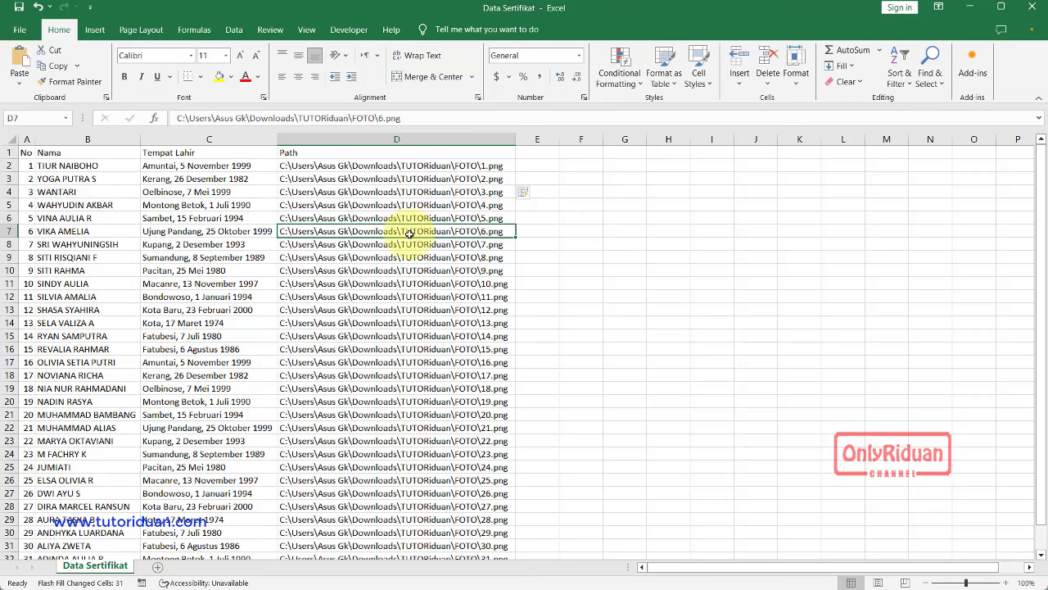
click(374, 181)
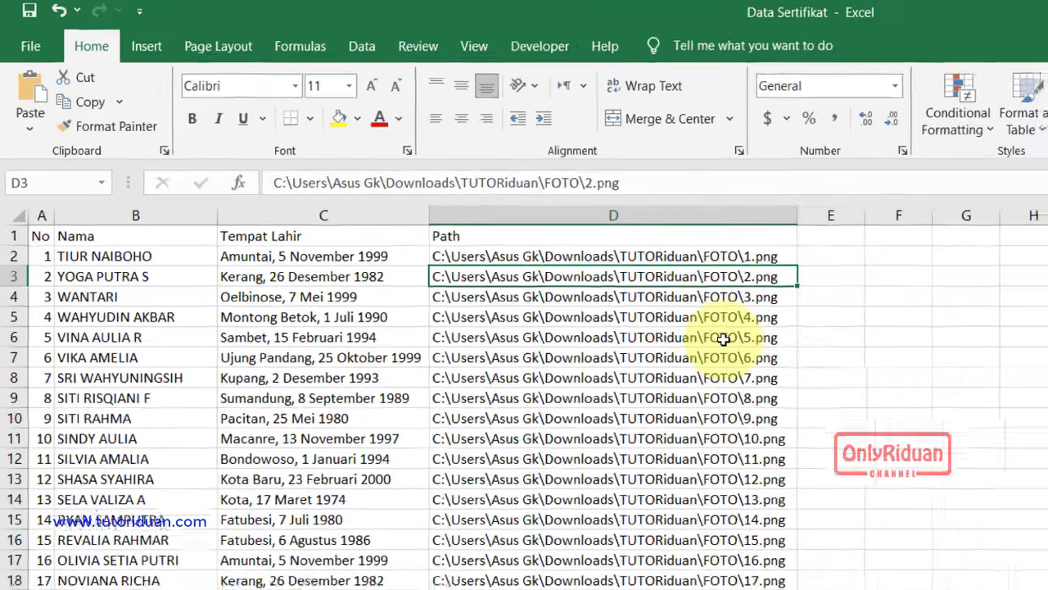
scroll(829, 360, down, 2)
scroll(479, 224, up, 2)
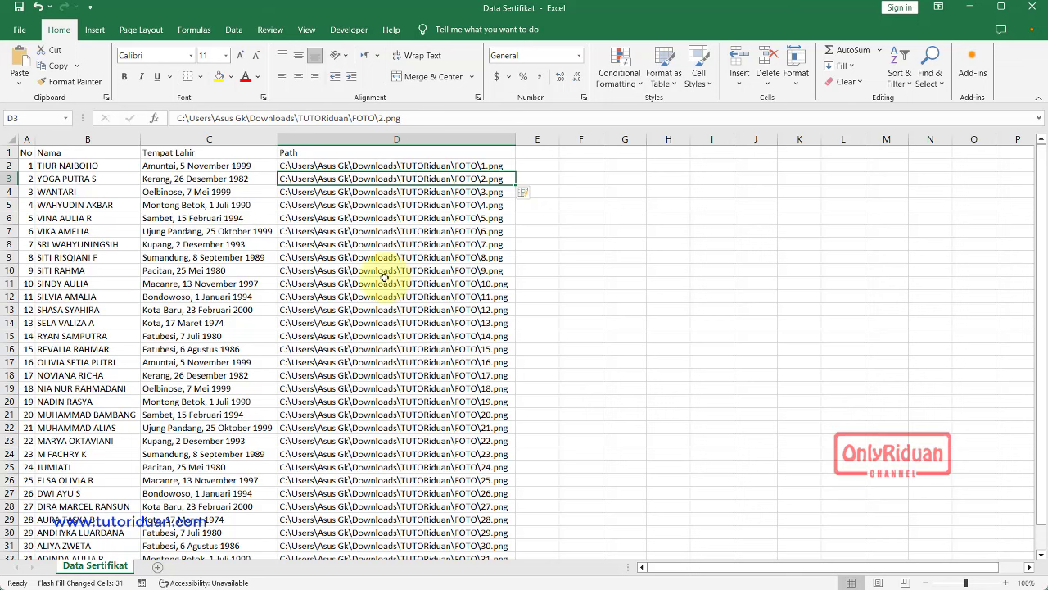
Save the workbook as CSV (Comma delimited) in the TUTORiduan folder, replacing the existing Data Sertifikat file and keeping that format.
click(19, 29)
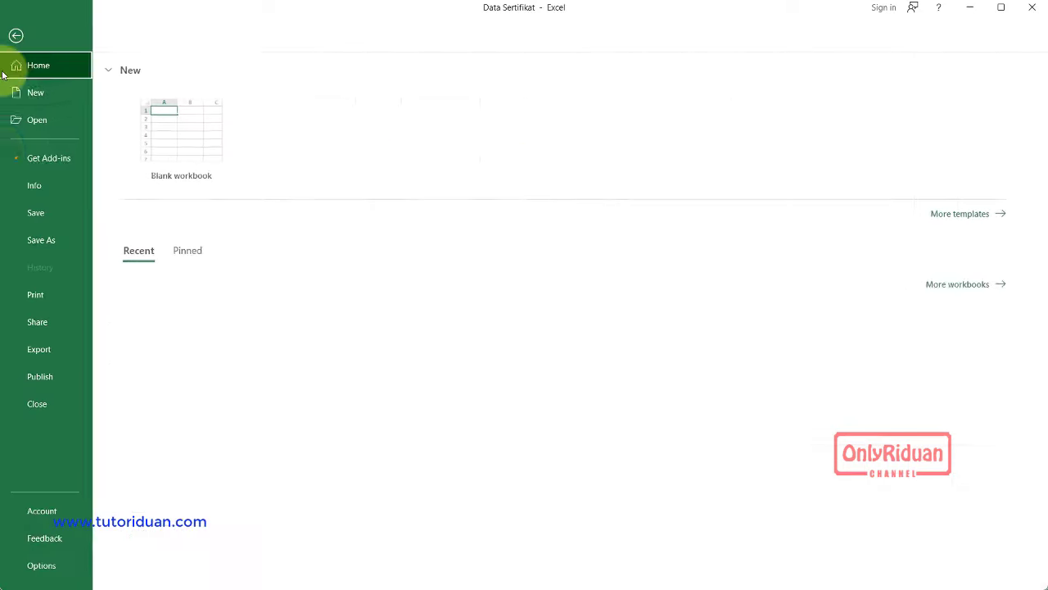
click(50, 240)
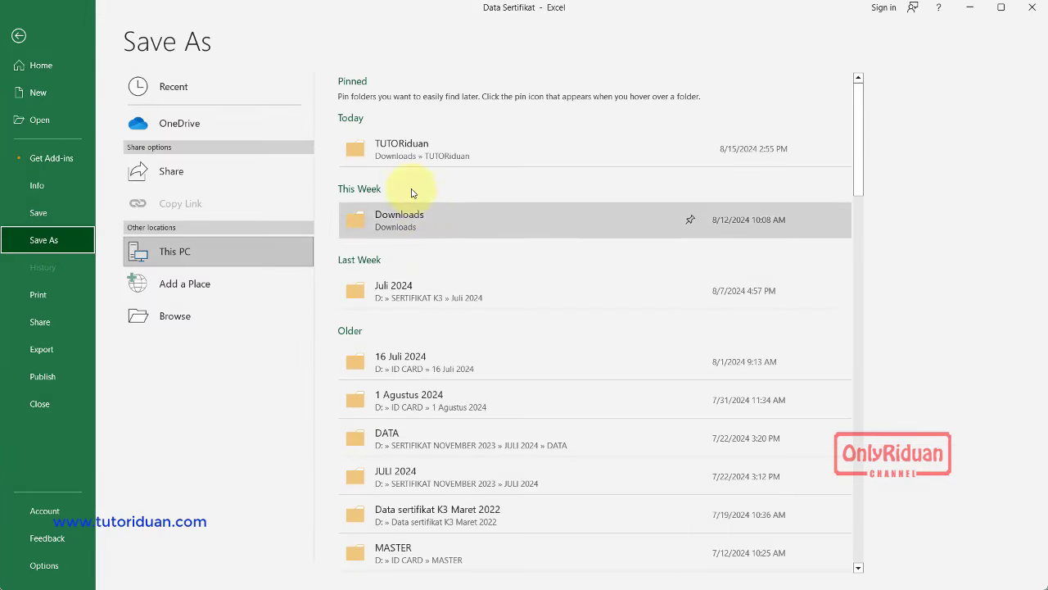
click(403, 174)
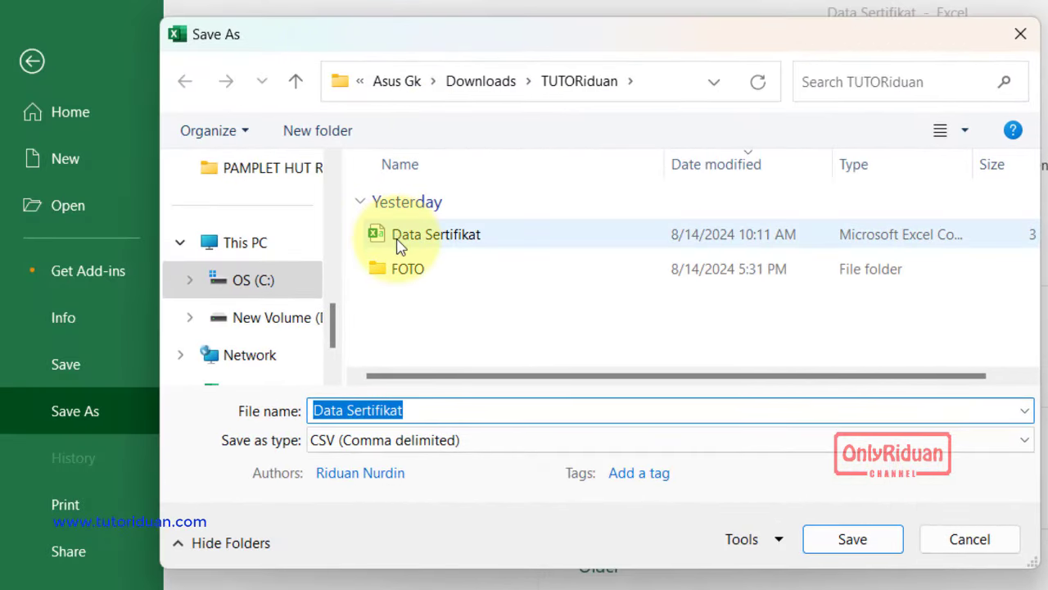
click(403, 236)
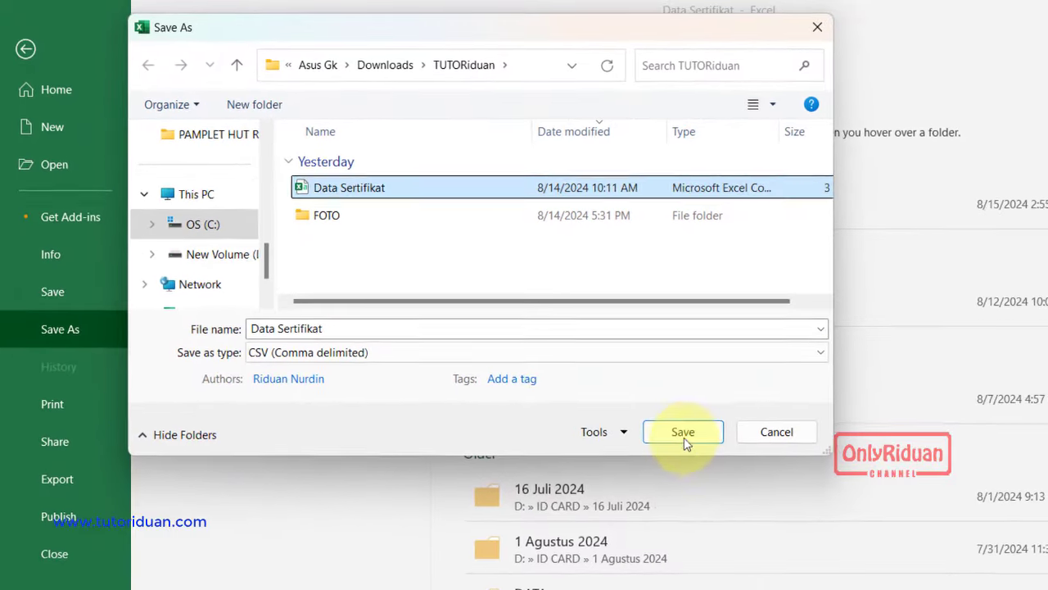
click(854, 542)
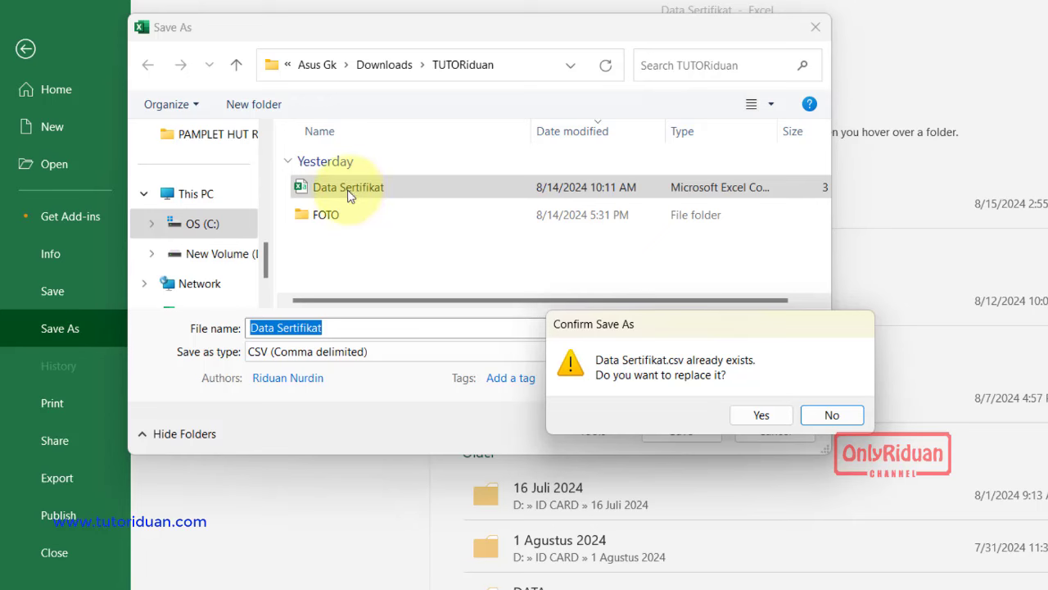
click(758, 416)
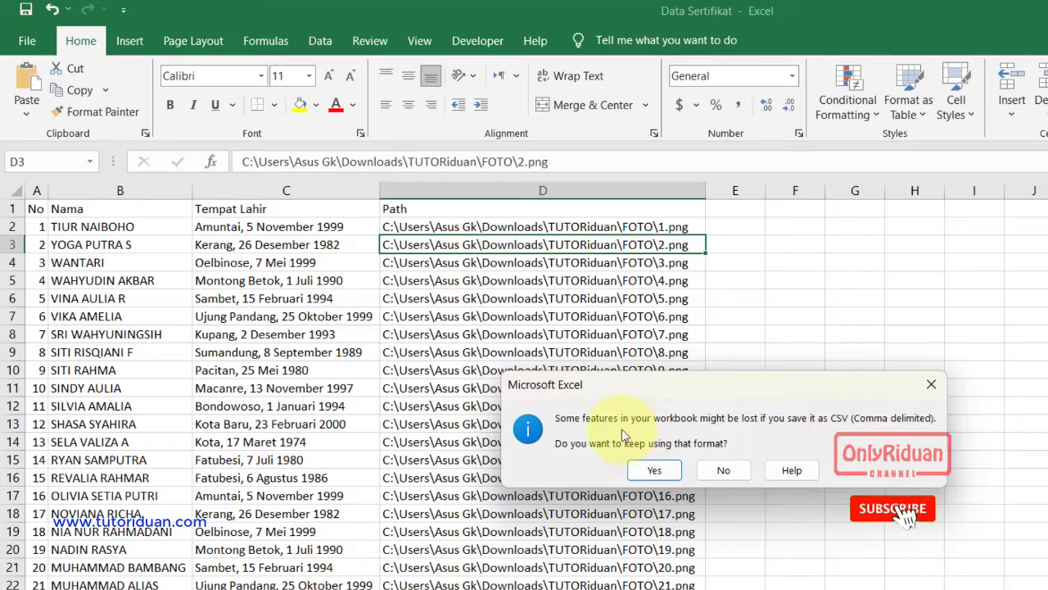
click(654, 471)
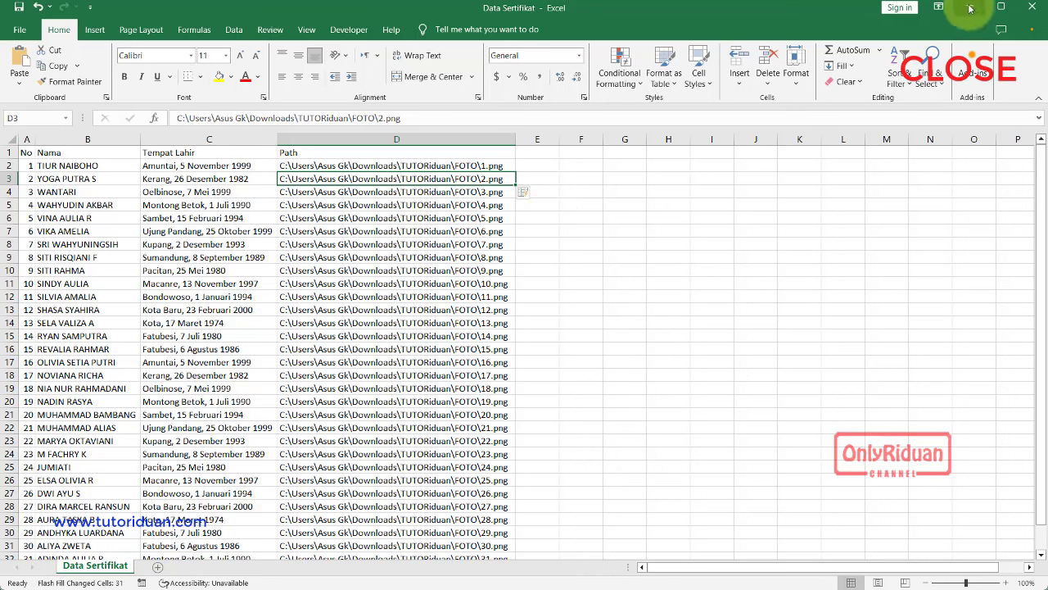
Close Excel, return to the certificate in CorelDRAW, and change the bold placeholder under "Diberikan Kepada" to "Nama".
click(1030, 8)
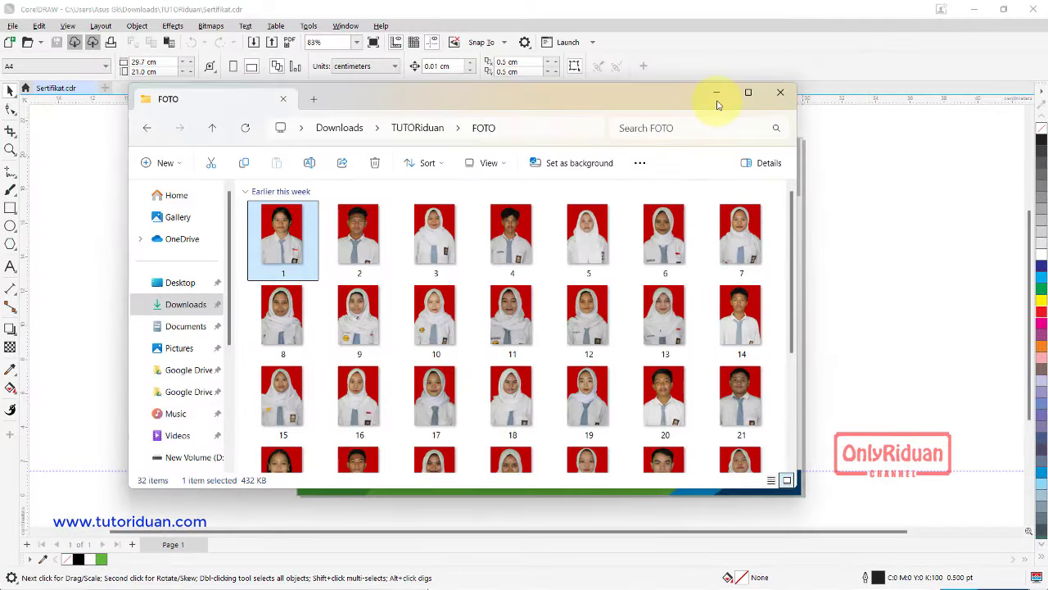
click(715, 98)
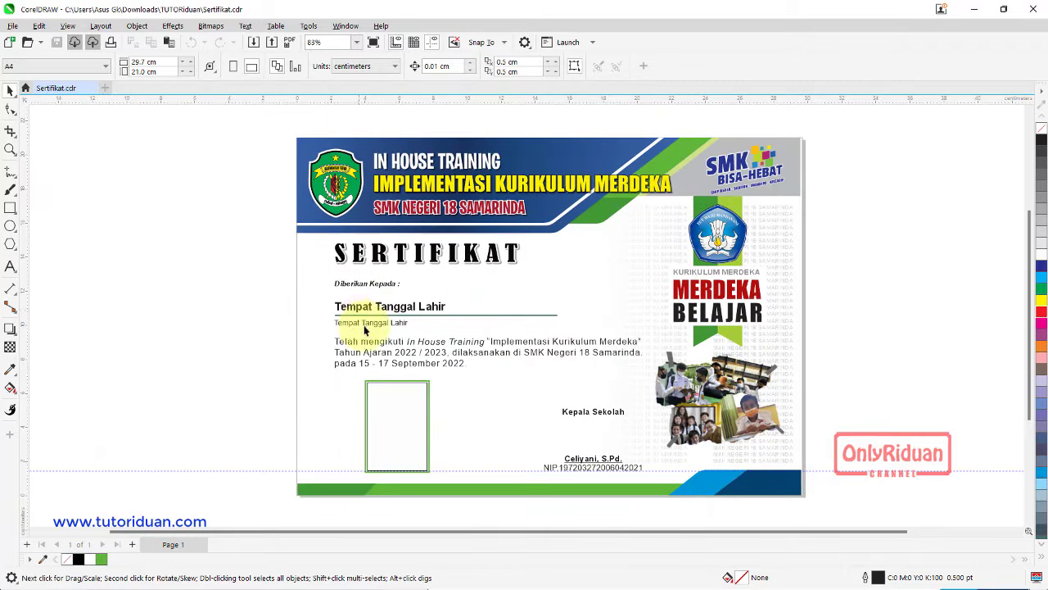
click(386, 306)
click(10, 266)
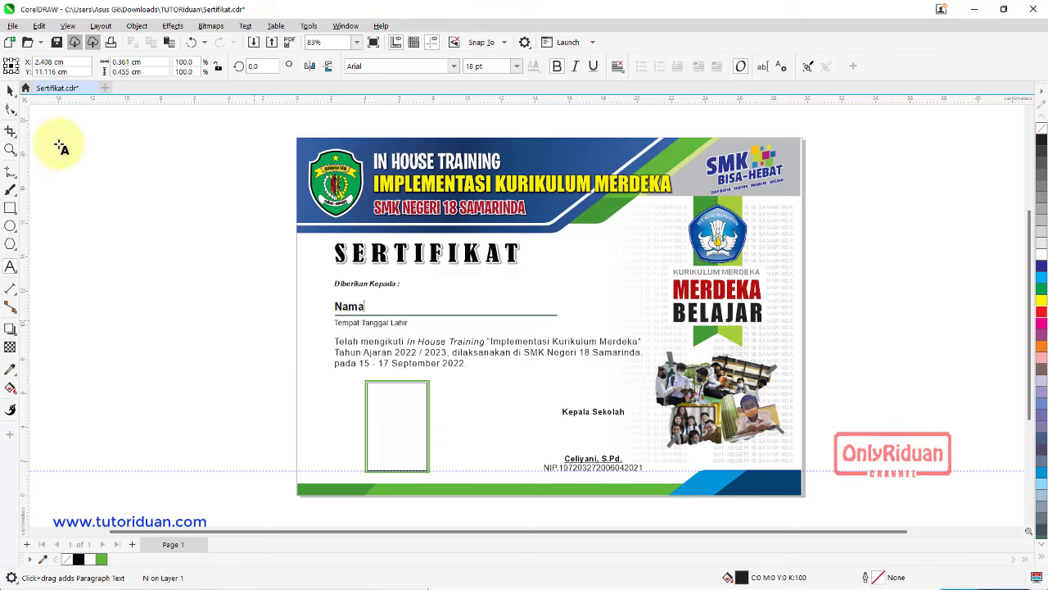
click(11, 90)
click(228, 266)
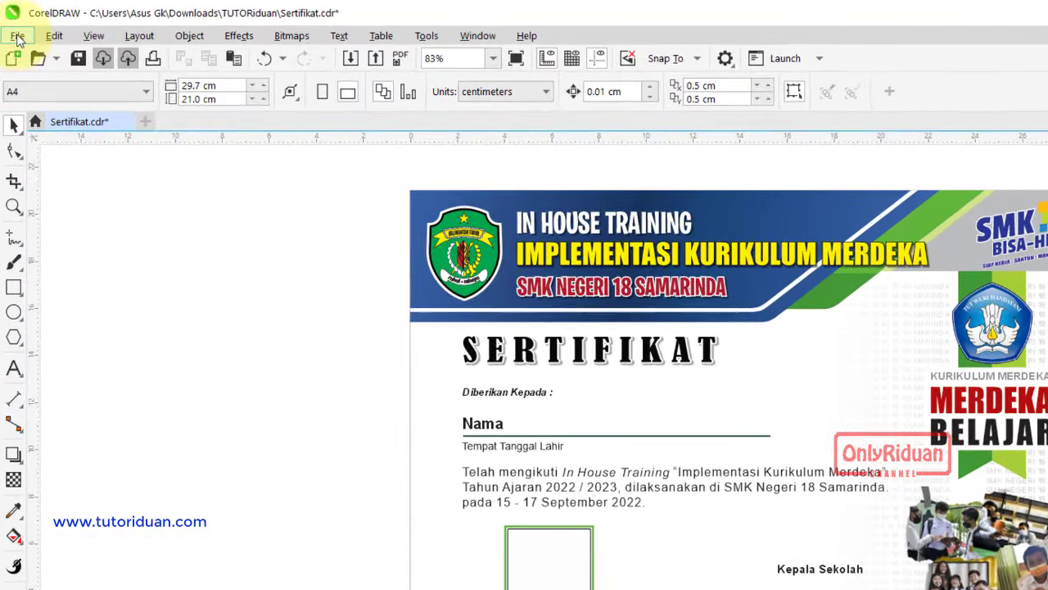
Create a Print Merge and import the Data Sertifikat file from Downloads\TUTORiduan as its data source.
click(18, 37)
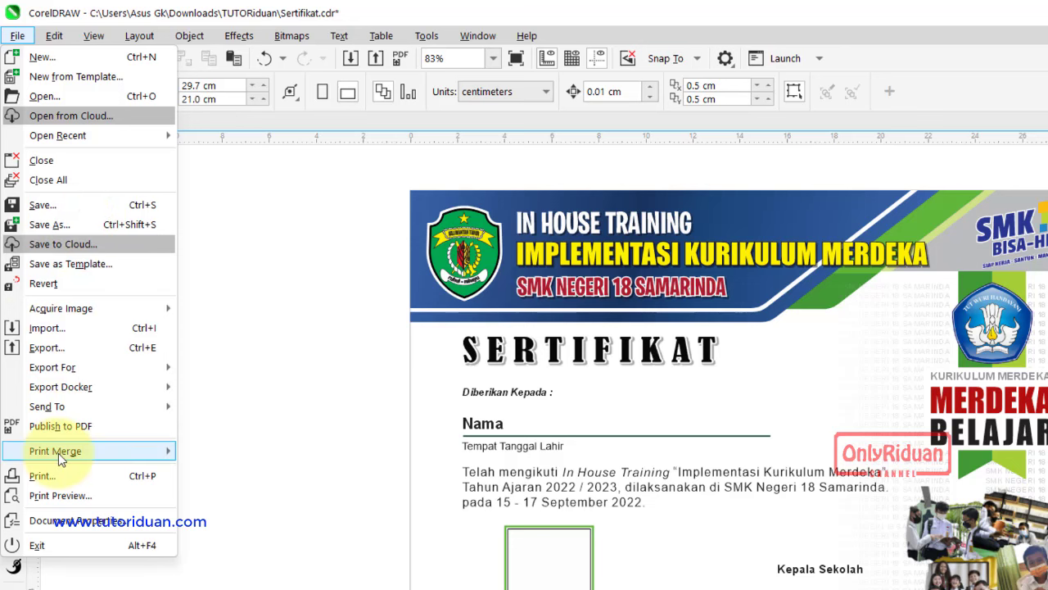
mouse_move(58, 453)
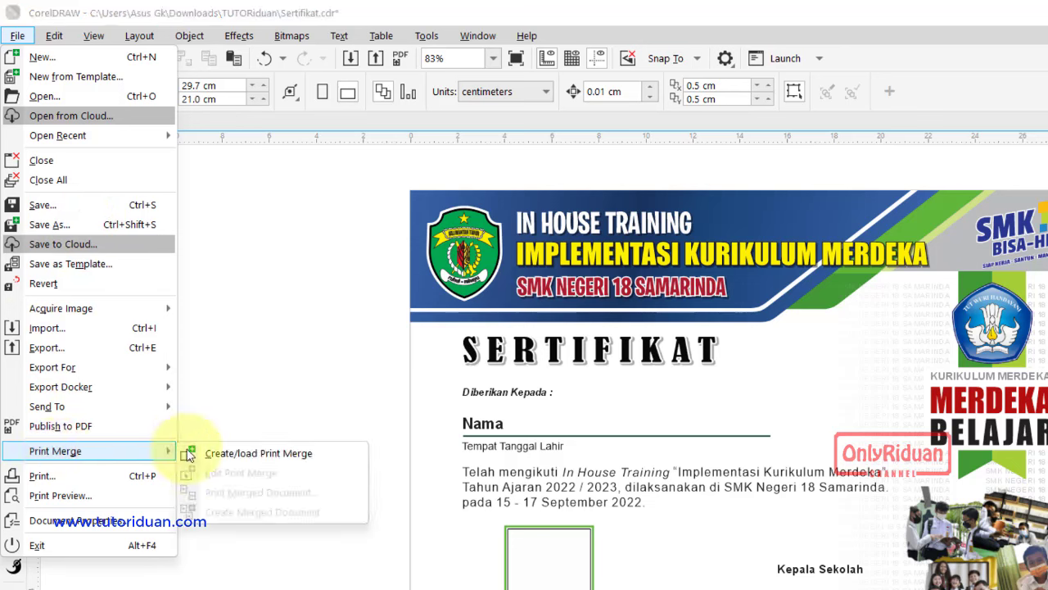
click(259, 455)
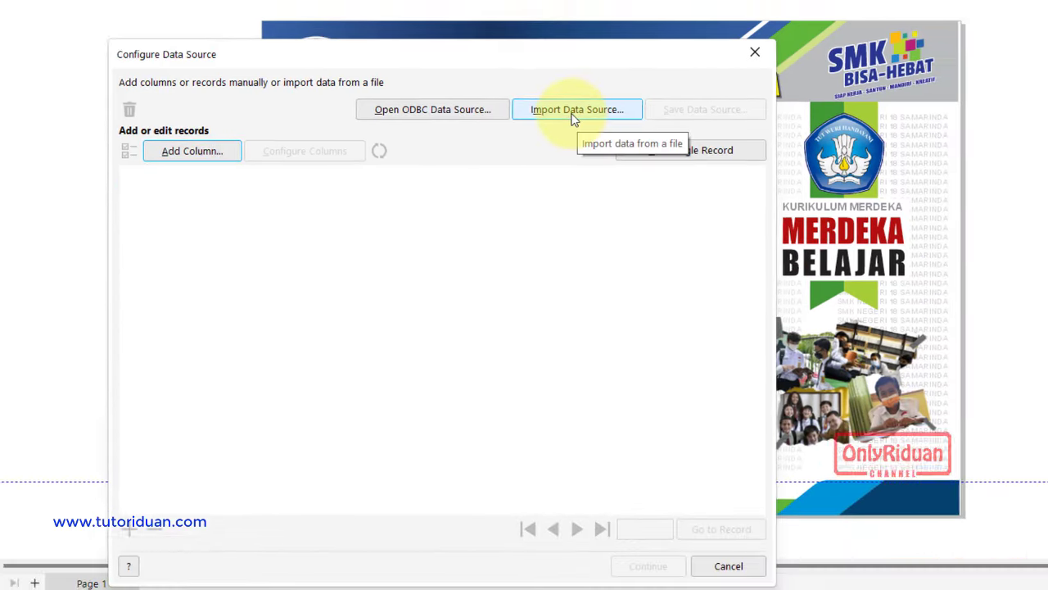
click(561, 96)
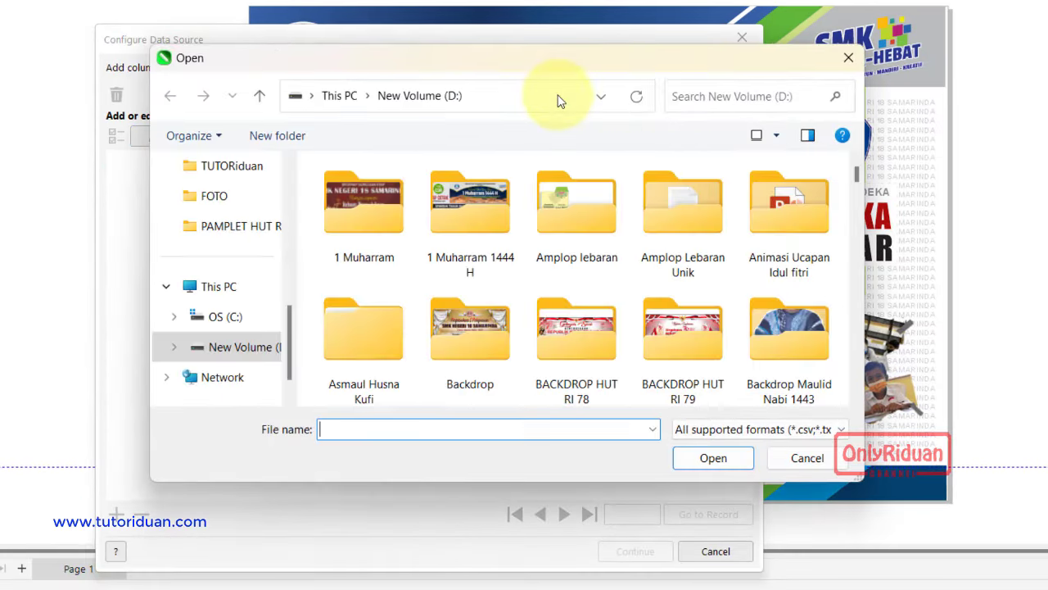
drag(292, 315, 297, 169)
click(226, 322)
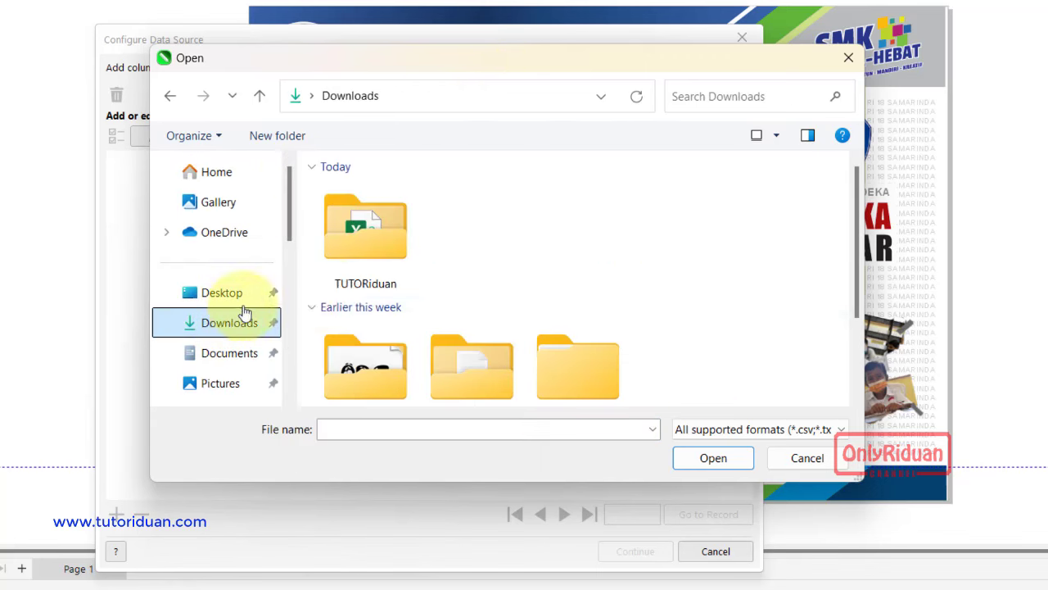
double_click(346, 244)
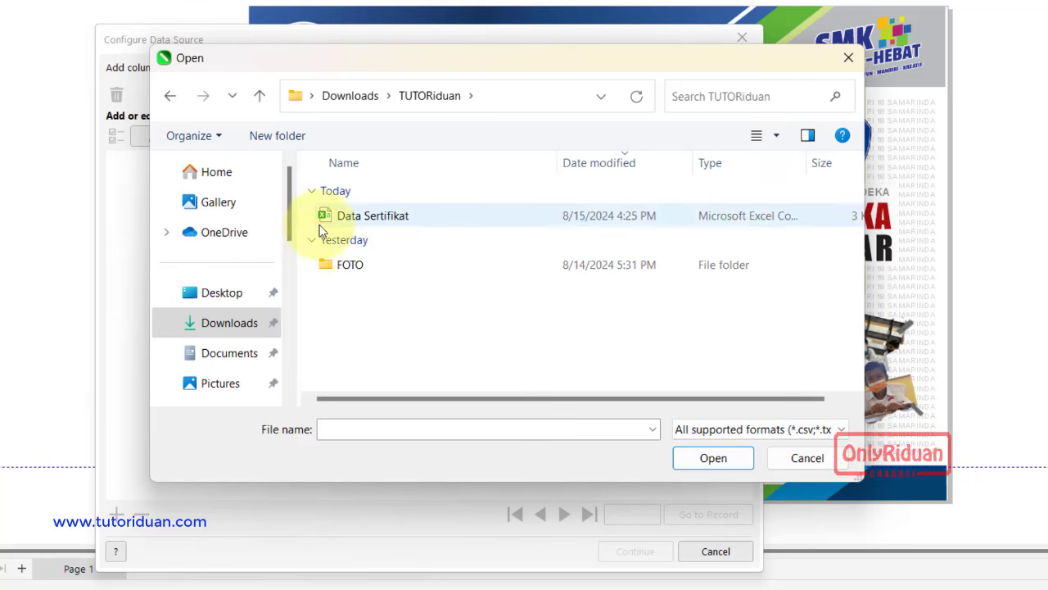
click(356, 219)
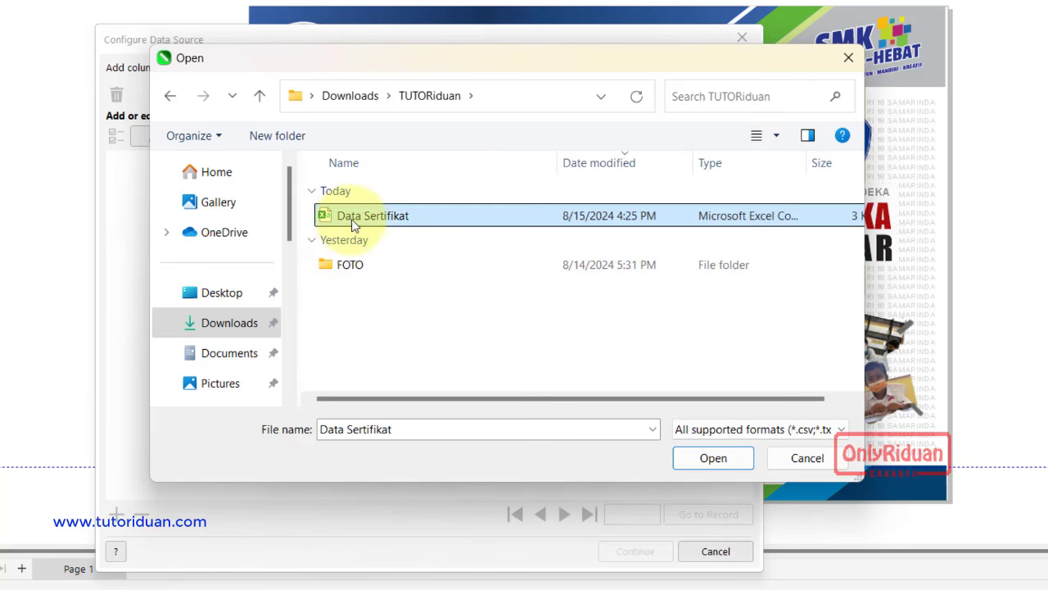
click(713, 459)
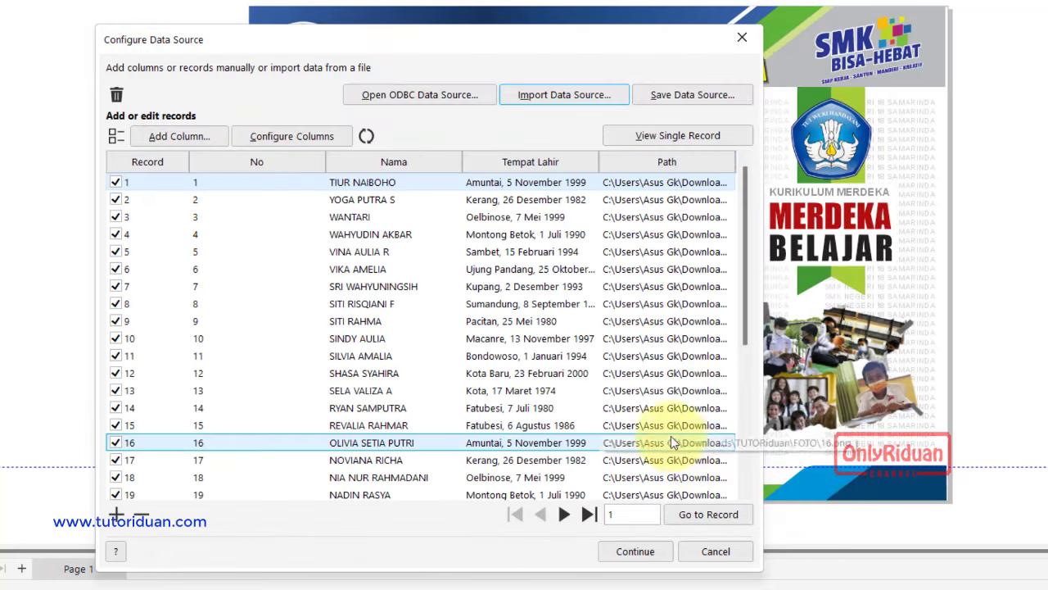
Look through the imported records in the data source, checking the No, Nama, Tempat Lahir and Path columns.
drag(433, 35, 480, 7)
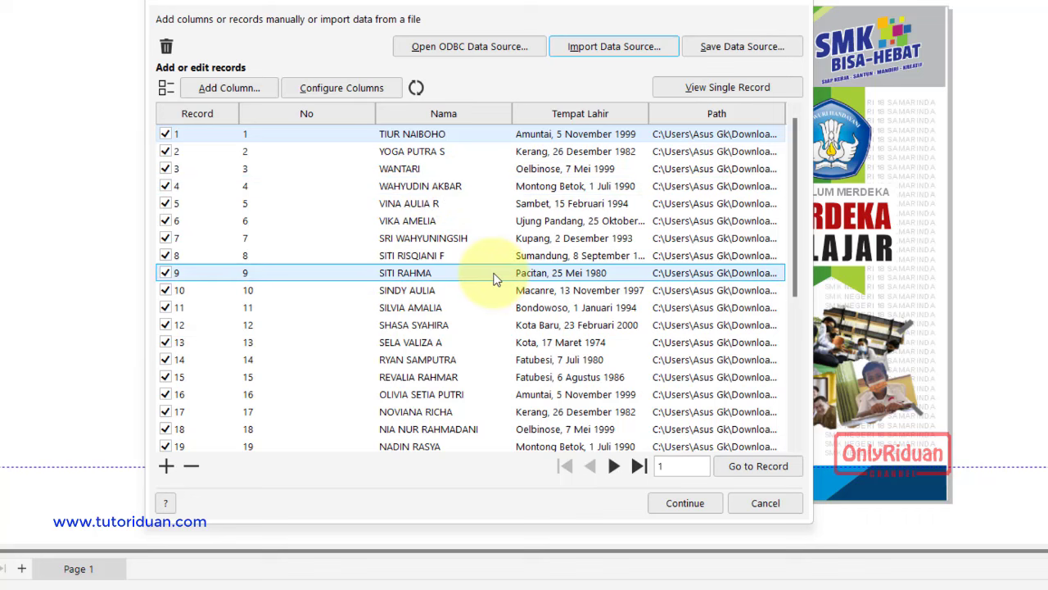
scroll(494, 279, down, 5)
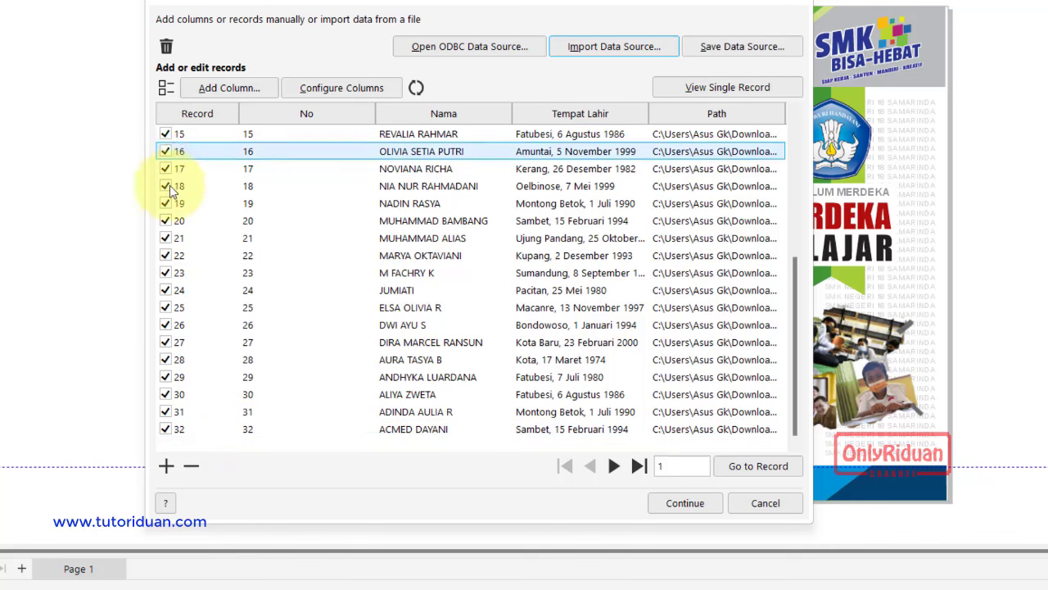
scroll(226, 344, up, 5)
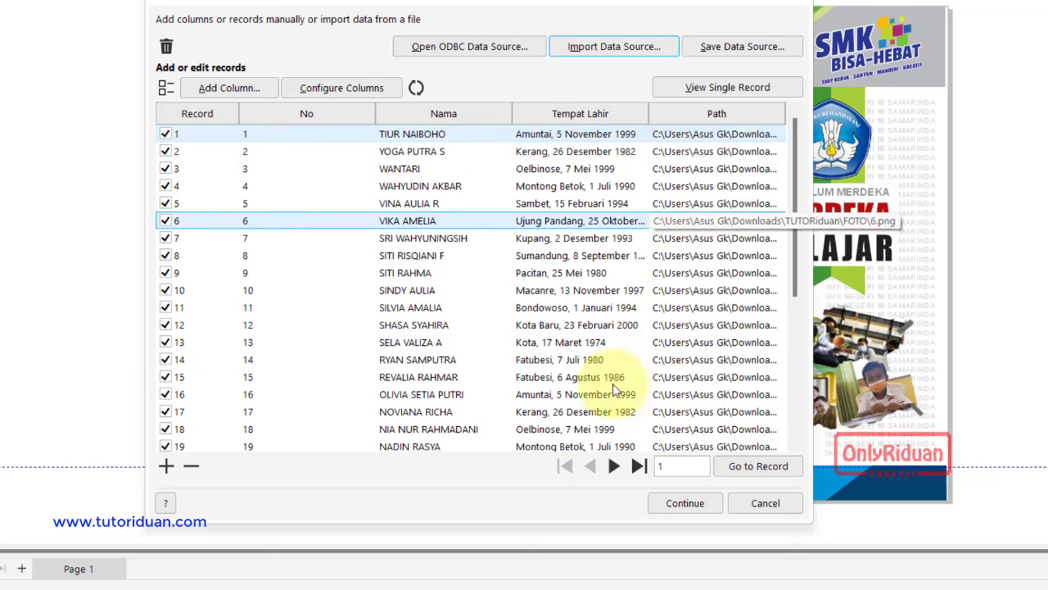
drag(518, 3, 262, 16)
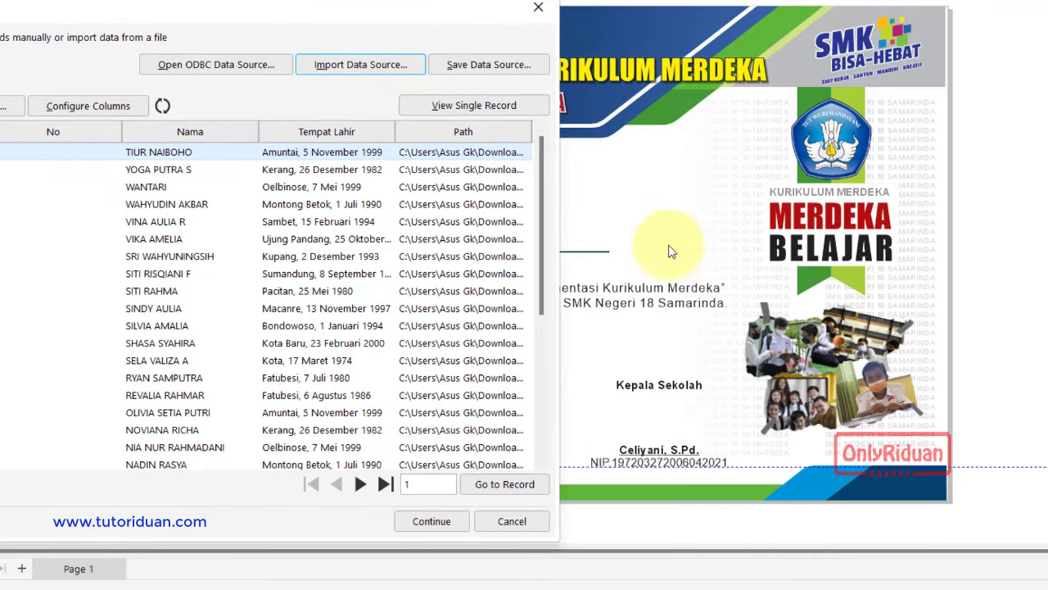
drag(287, 17, 757, 26)
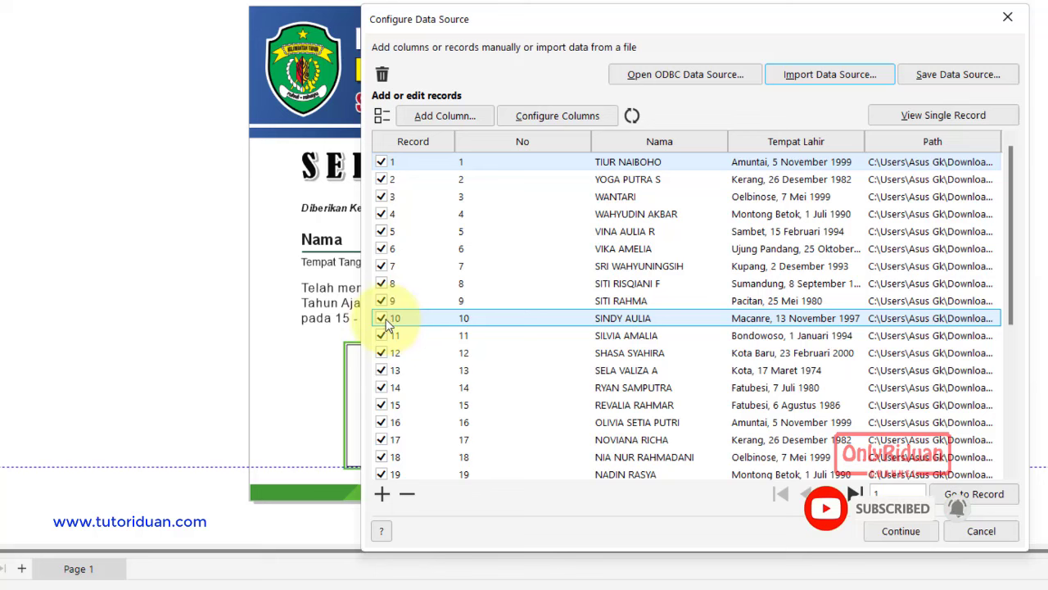
Exclude record 10 from the merge and include it again.
click(383, 319)
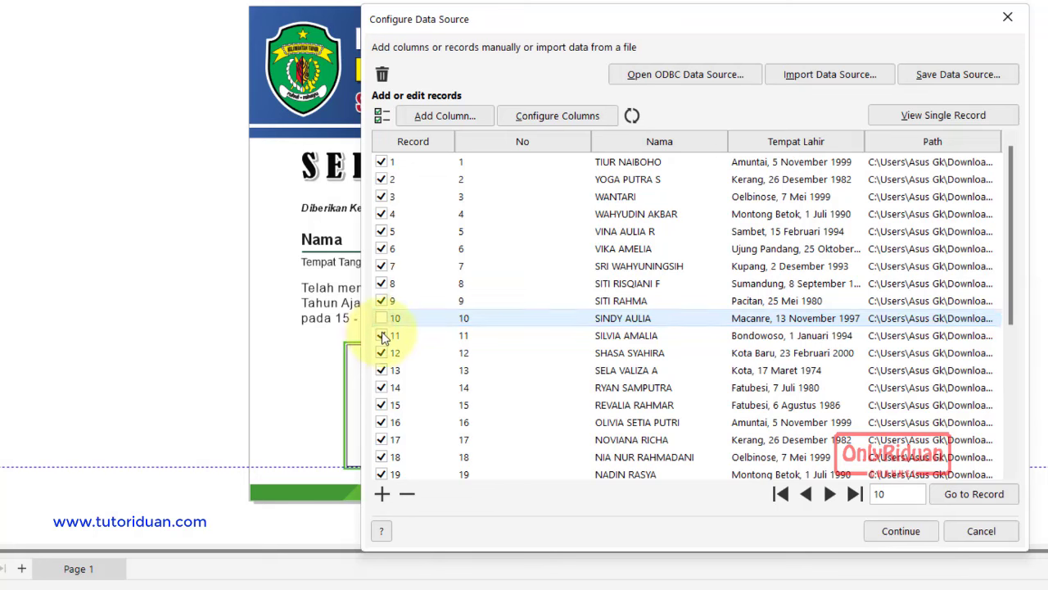
drag(522, 29, 357, 25)
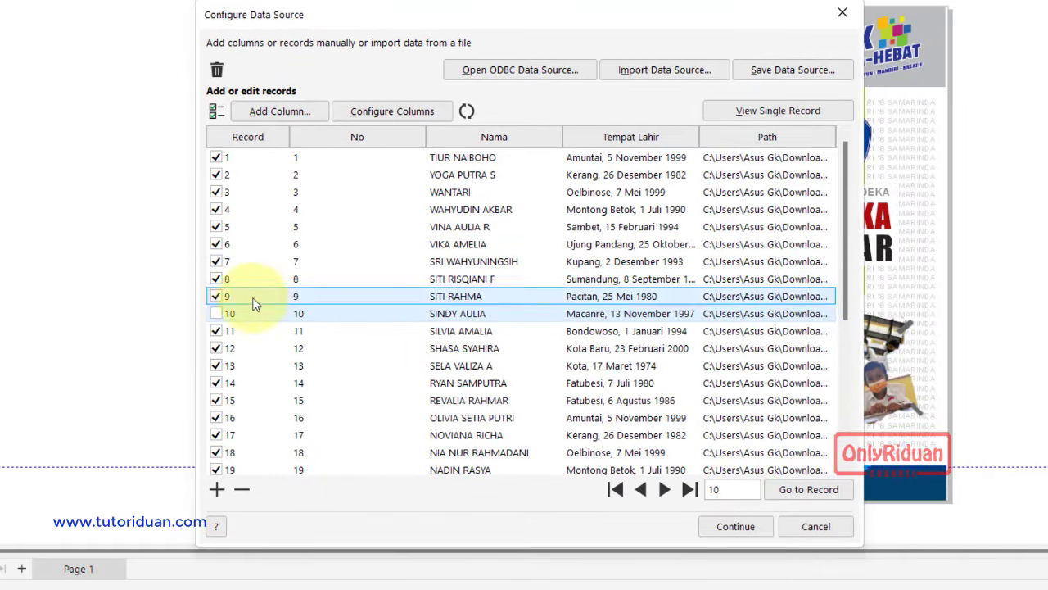
click(215, 316)
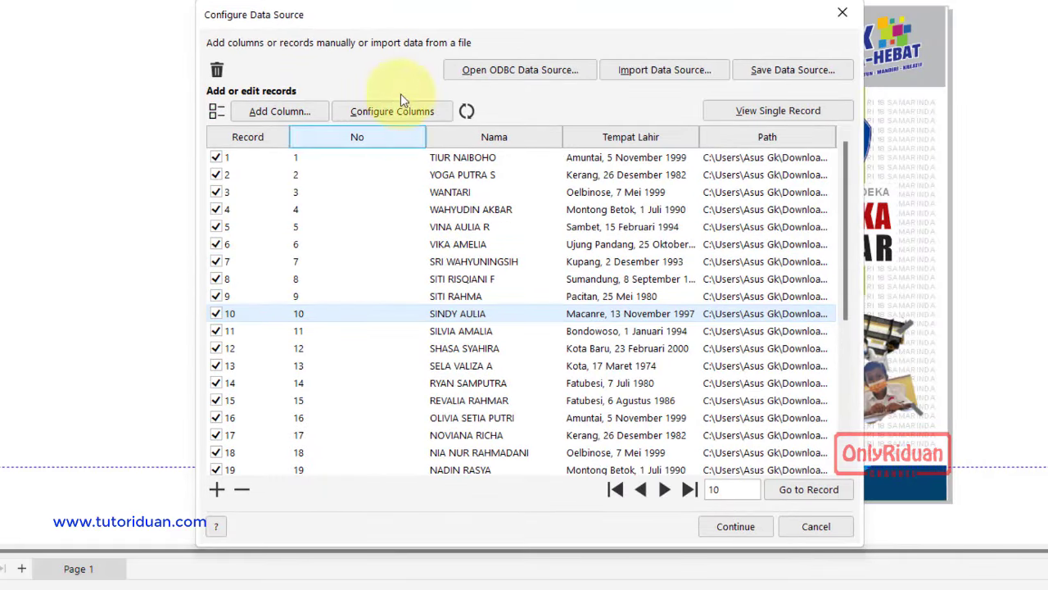
Accept the configured data source and place the Print Merge dialog on the empty area beside the certificate.
drag(448, 18, 356, 4)
click(434, 326)
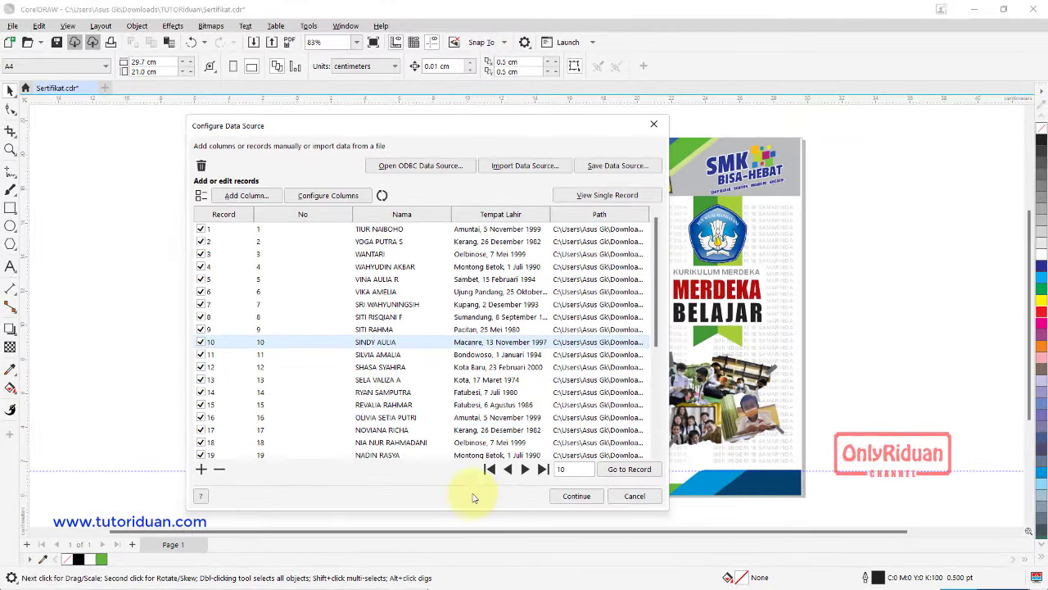
click(577, 496)
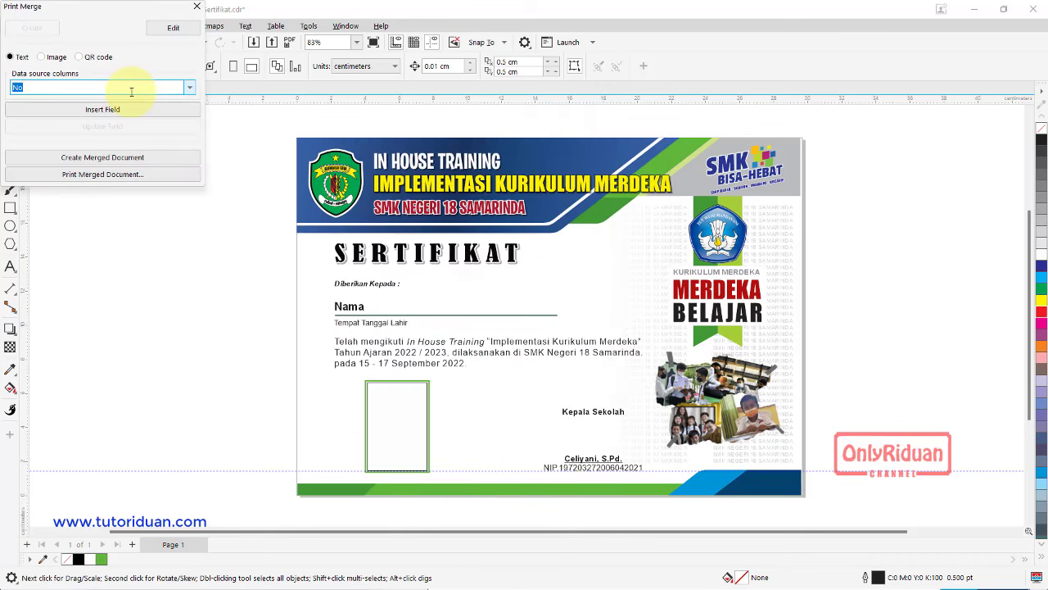
drag(76, 11, 132, 224)
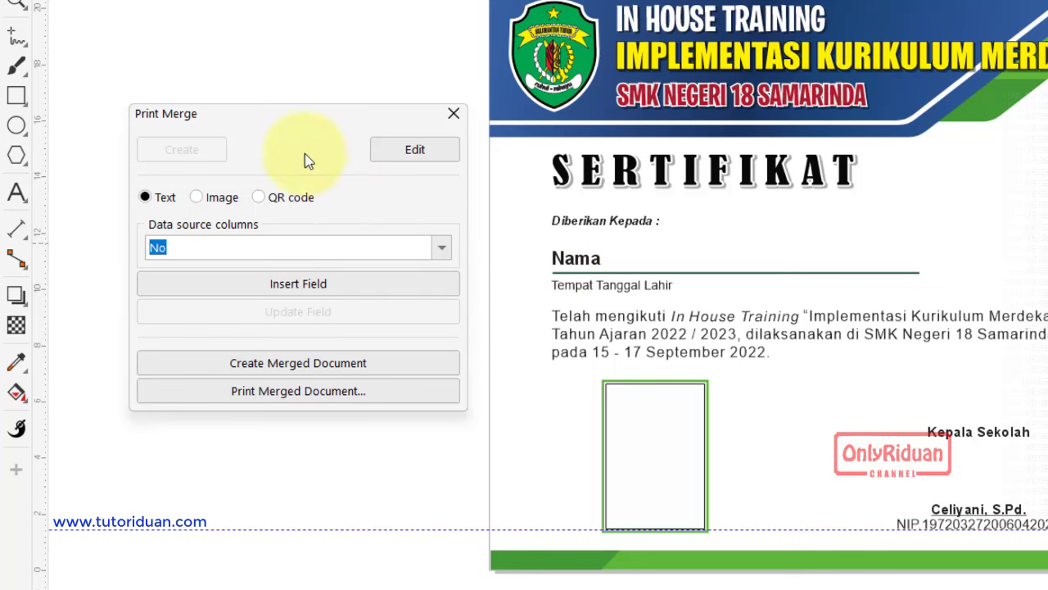
drag(292, 116, 251, 107)
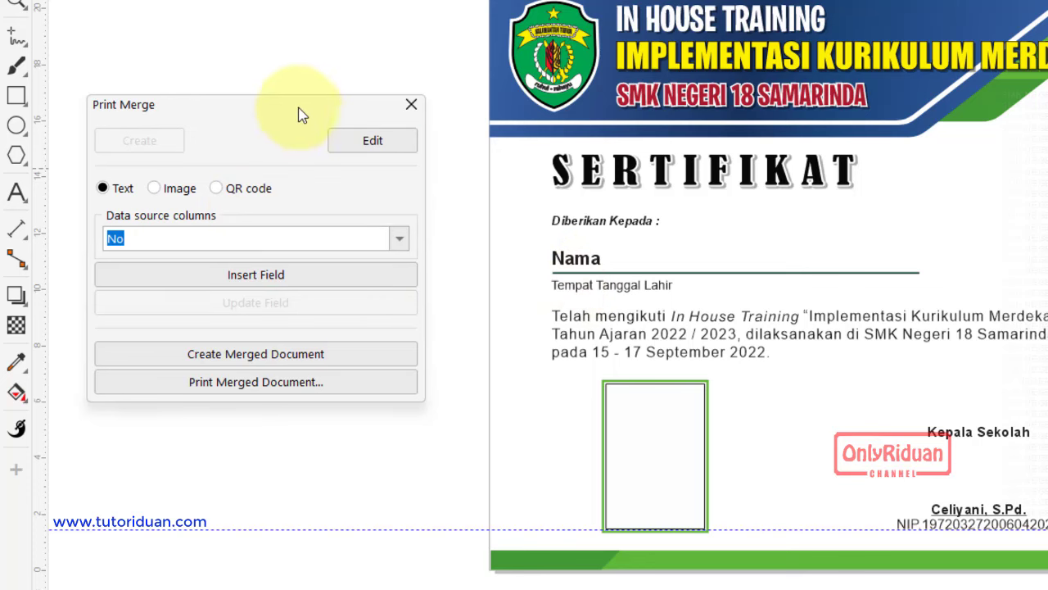
drag(294, 106, 330, 100)
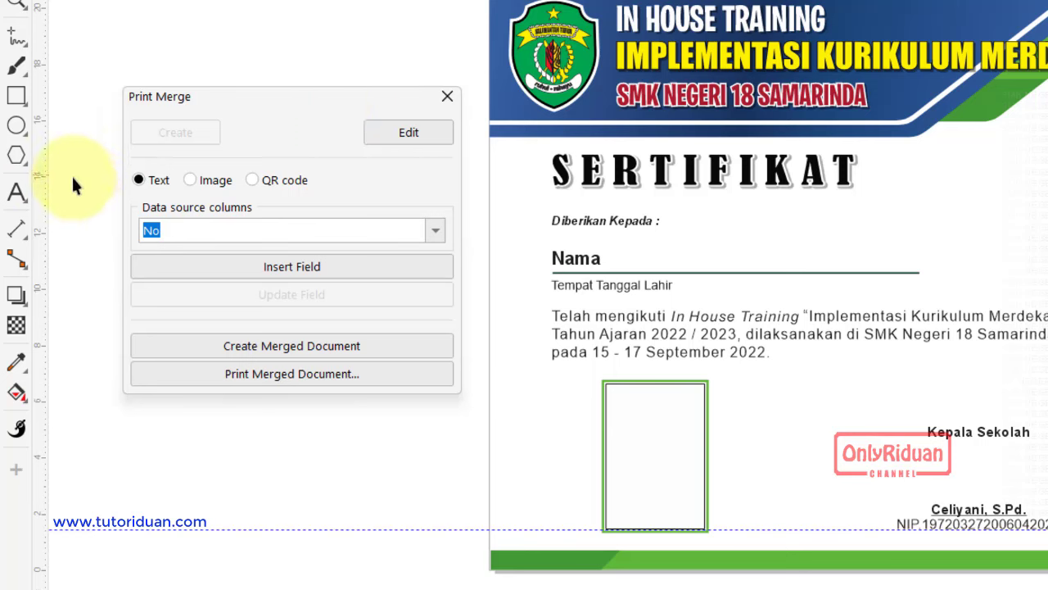
Replace the bold "Nama" placeholder under "Diberikan Kepada" with a text merge field from the Nama column.
click(18, 195)
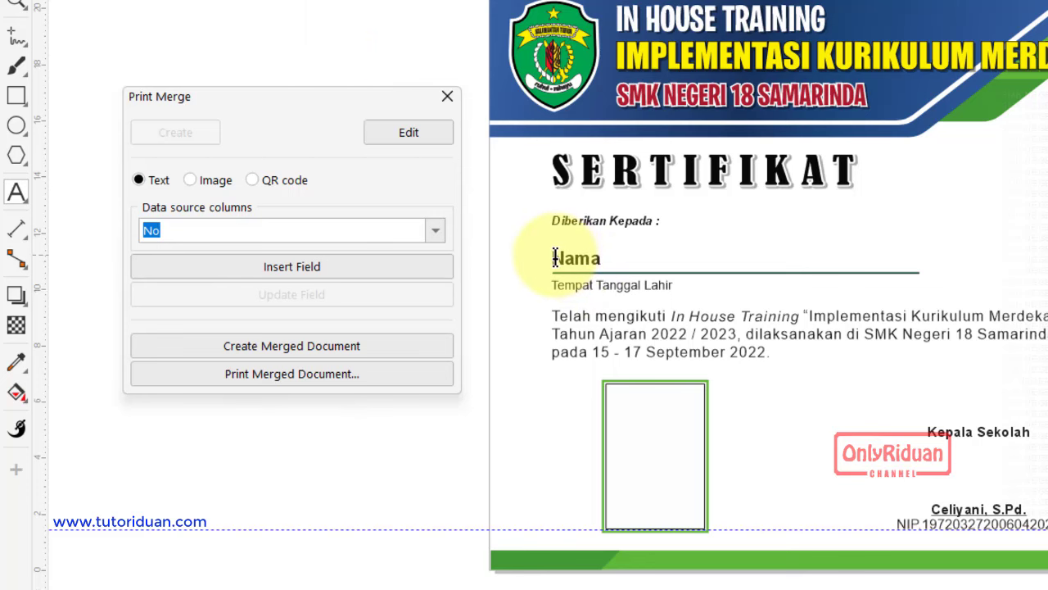
drag(556, 258, 613, 253)
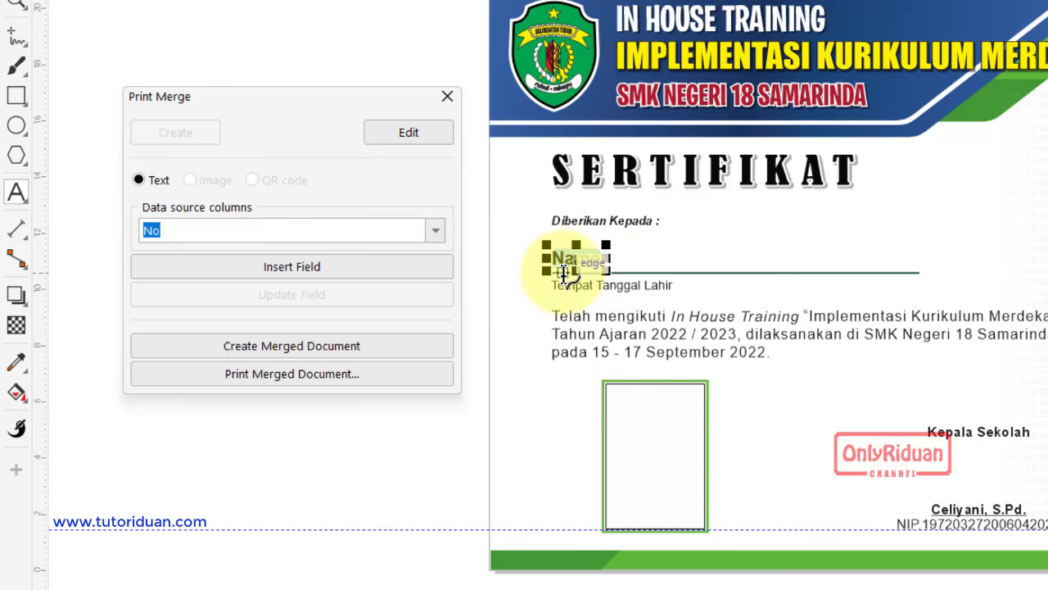
click(434, 235)
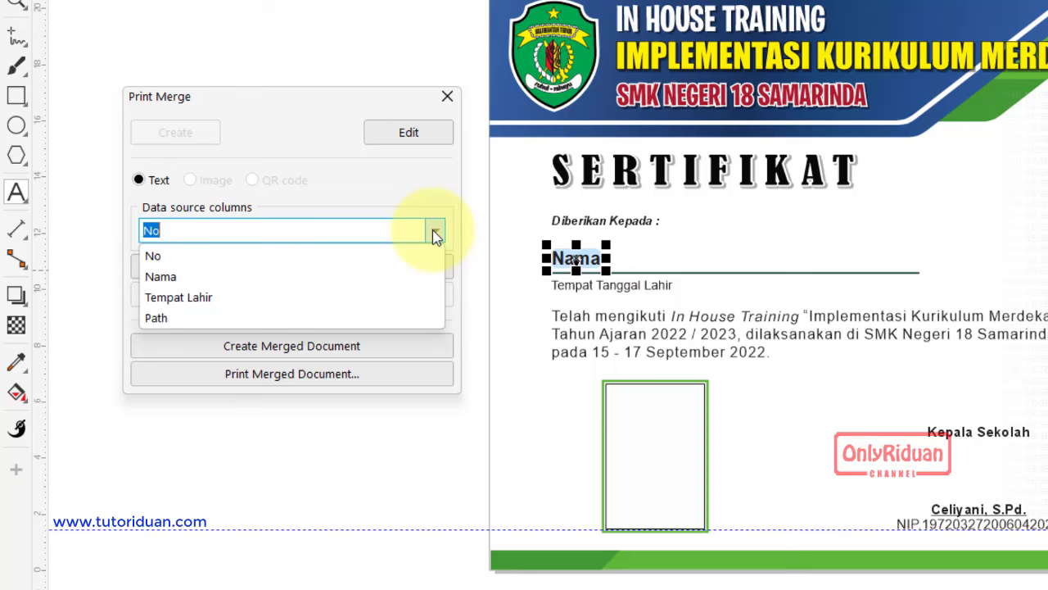
click(258, 278)
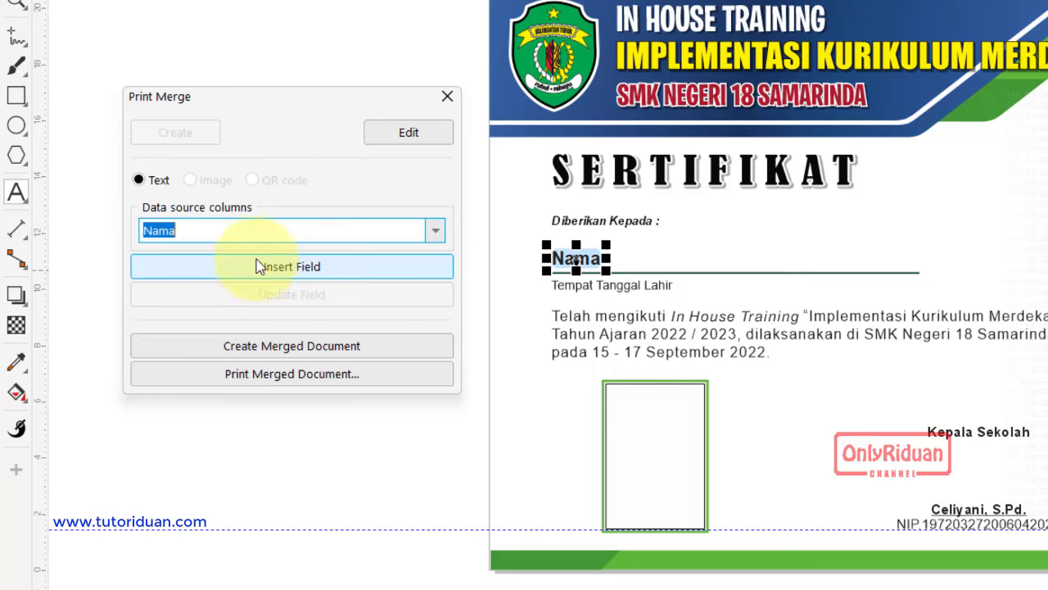
click(319, 276)
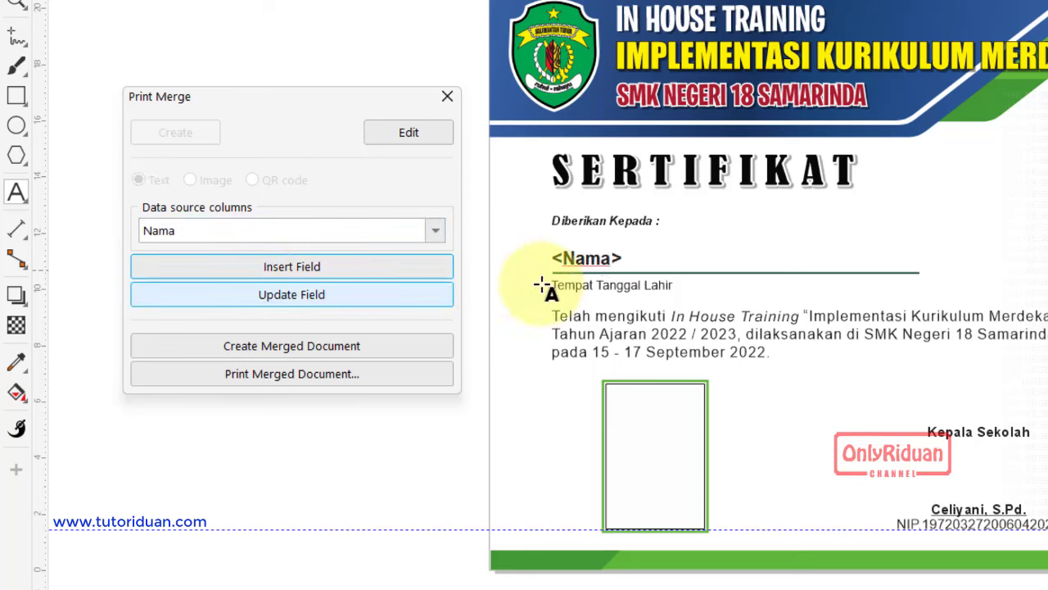
click(610, 240)
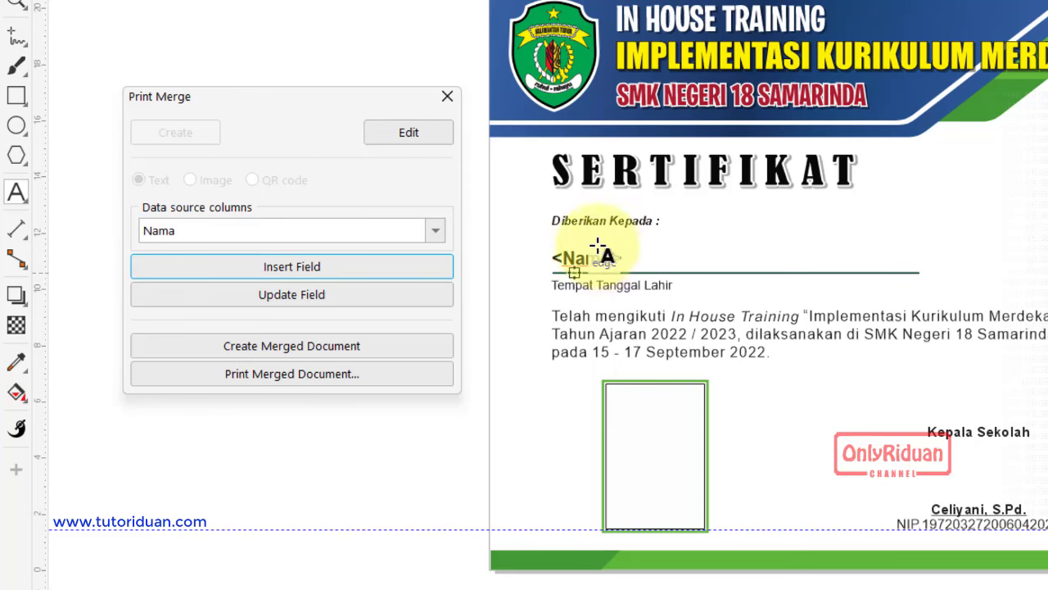
double_click(573, 259)
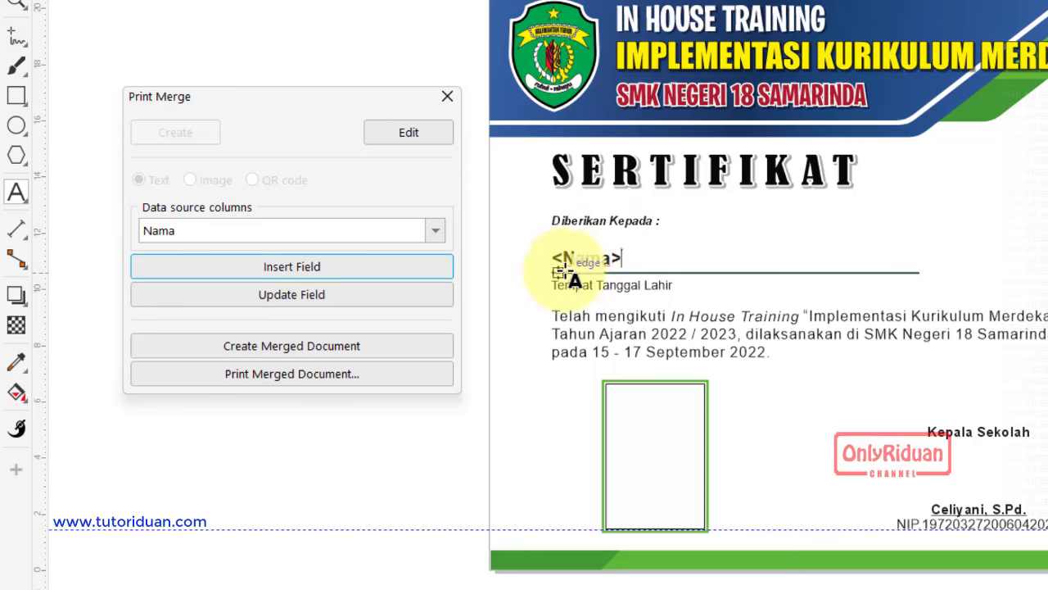
click(622, 259)
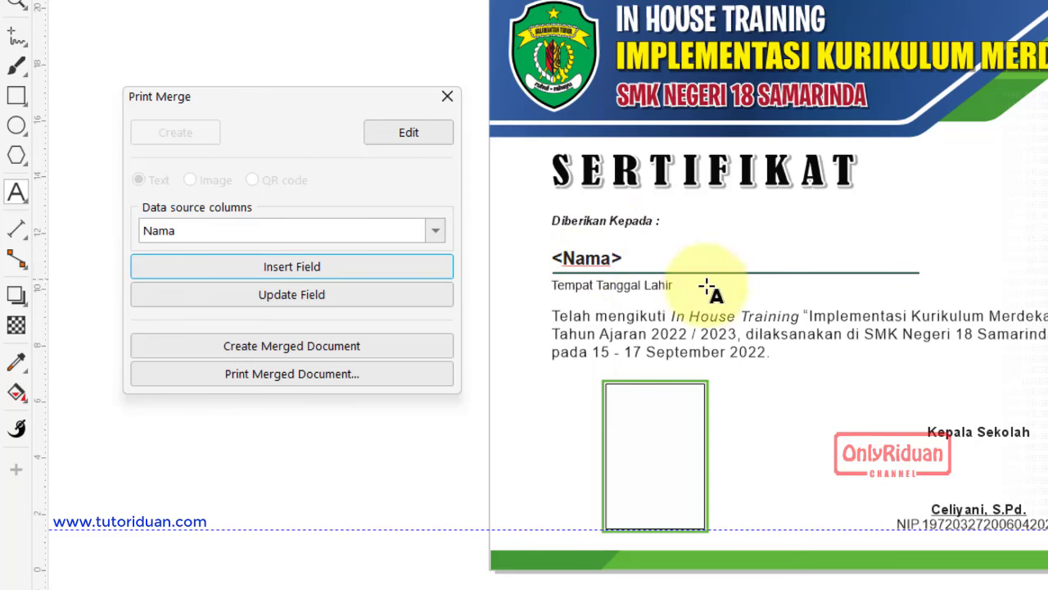
Replace the "Tempat Tanggal Lahir" placeholder with a text merge field from the Tempat Lahir column.
click(627, 286)
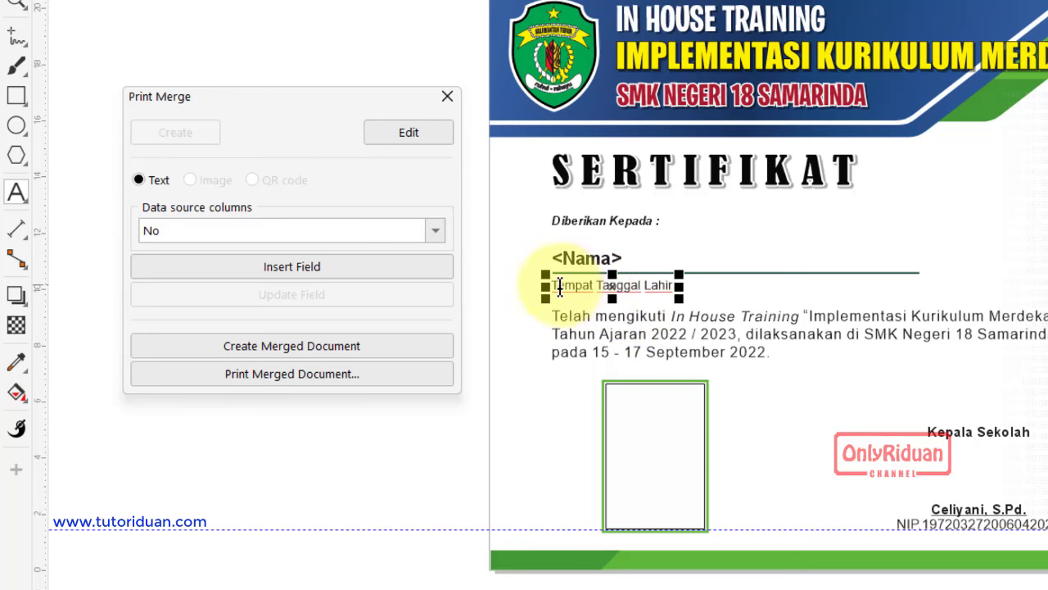
drag(553, 285, 672, 285)
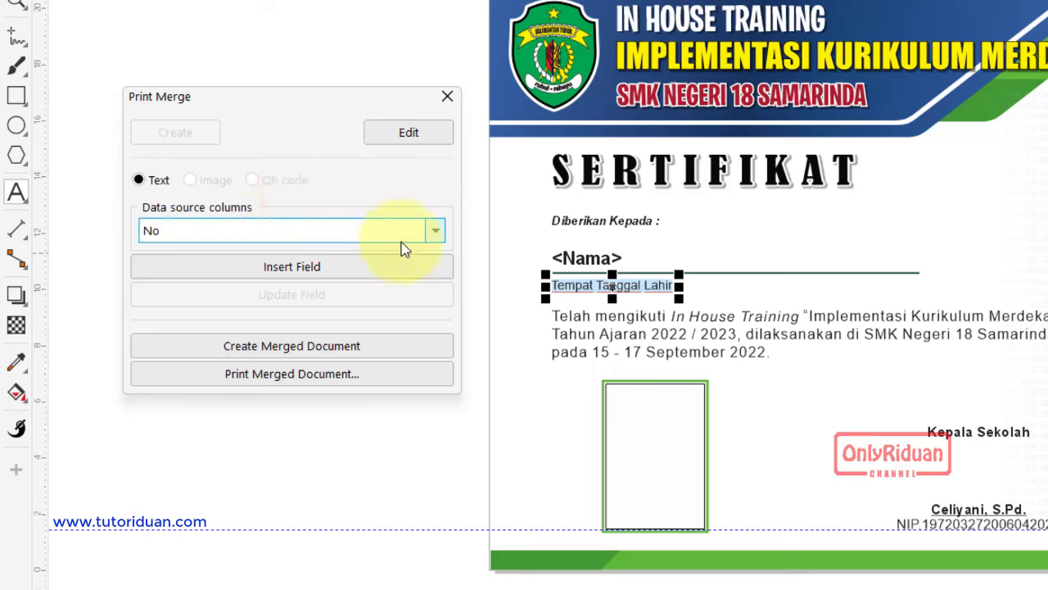
click(436, 235)
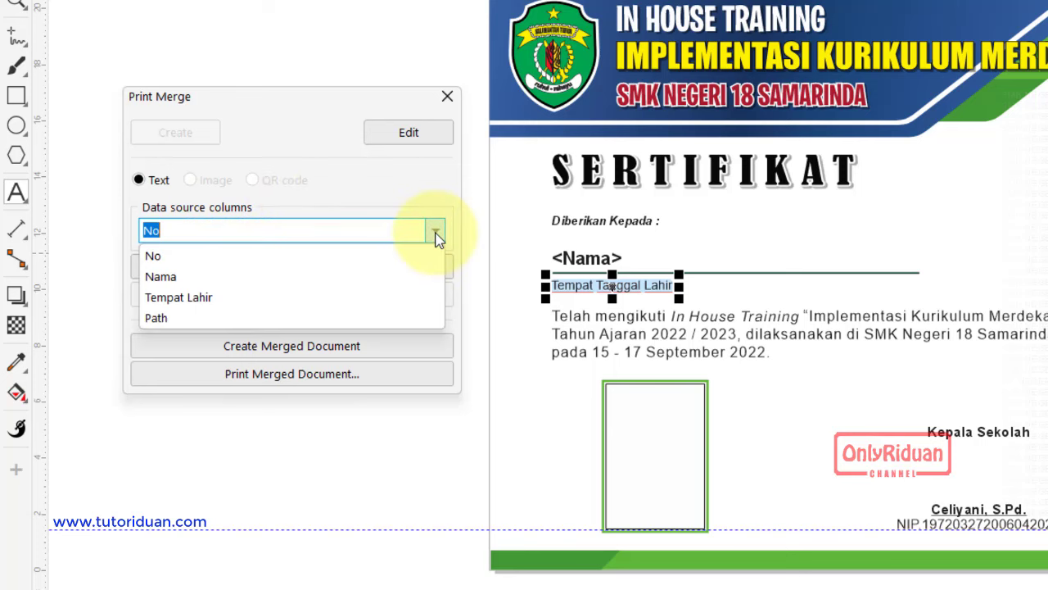
click(266, 296)
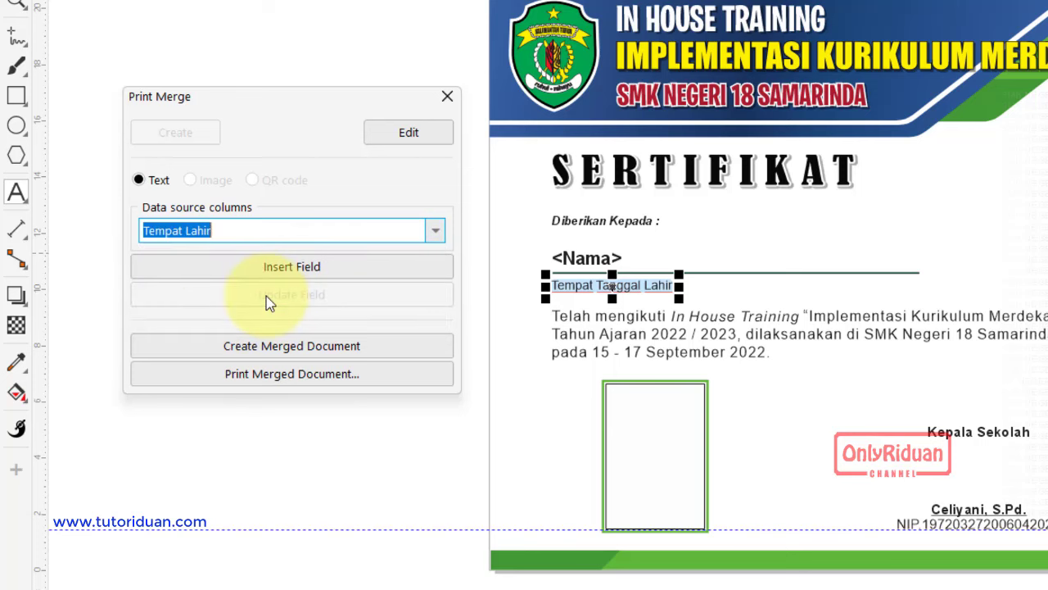
click(310, 275)
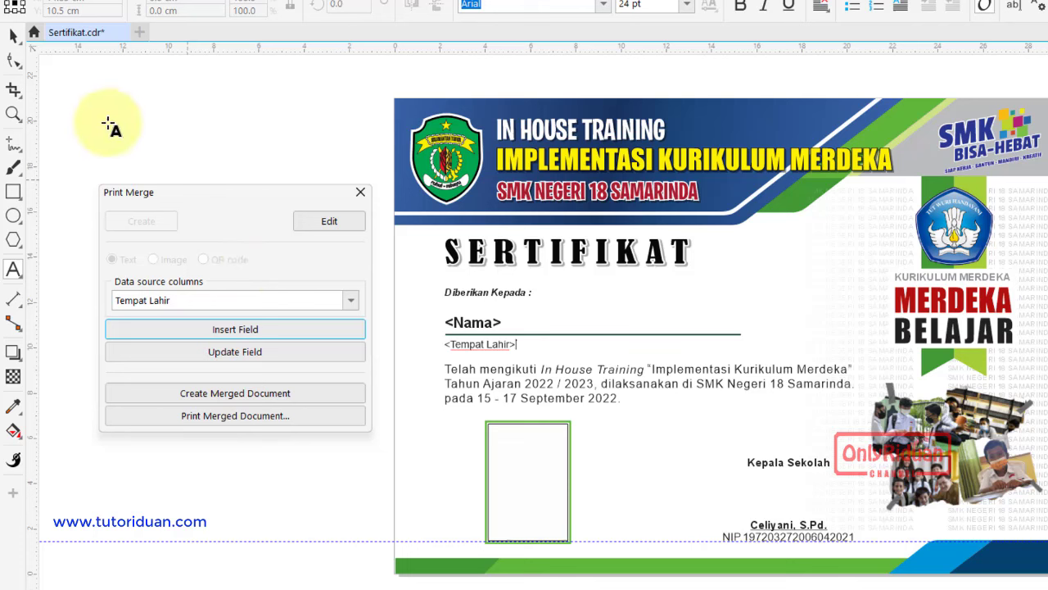
Select the empty photo frame on the certificate and set the merge field type to Image.
click(15, 41)
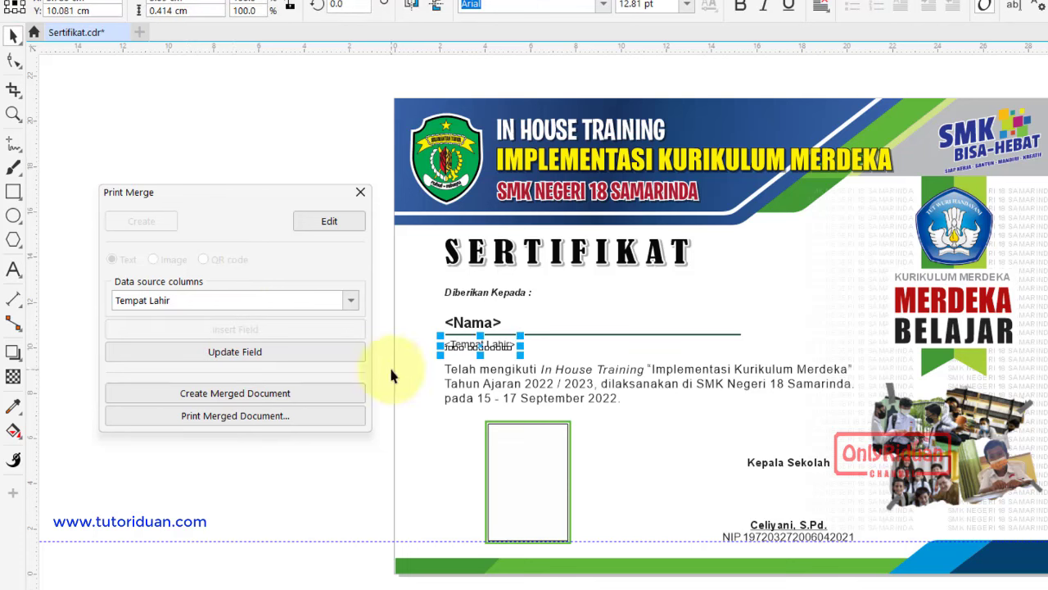
click(532, 476)
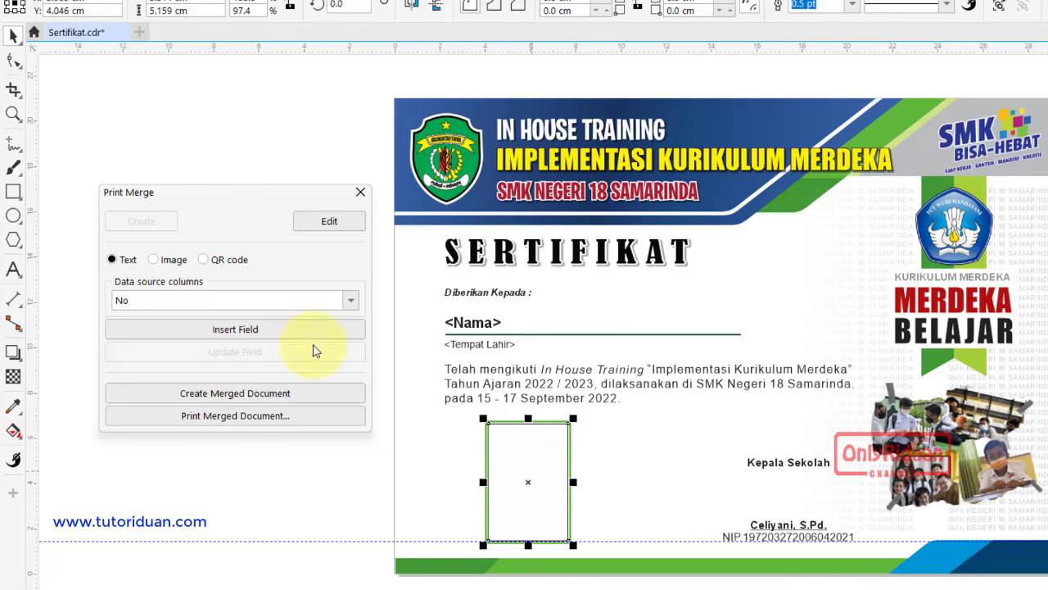
click(264, 279)
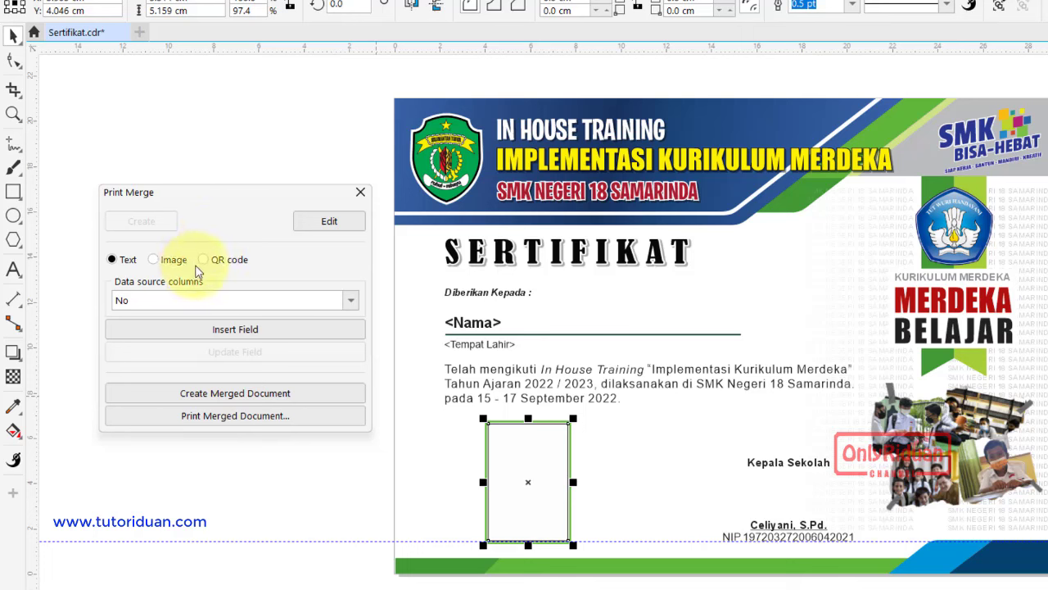
click(154, 260)
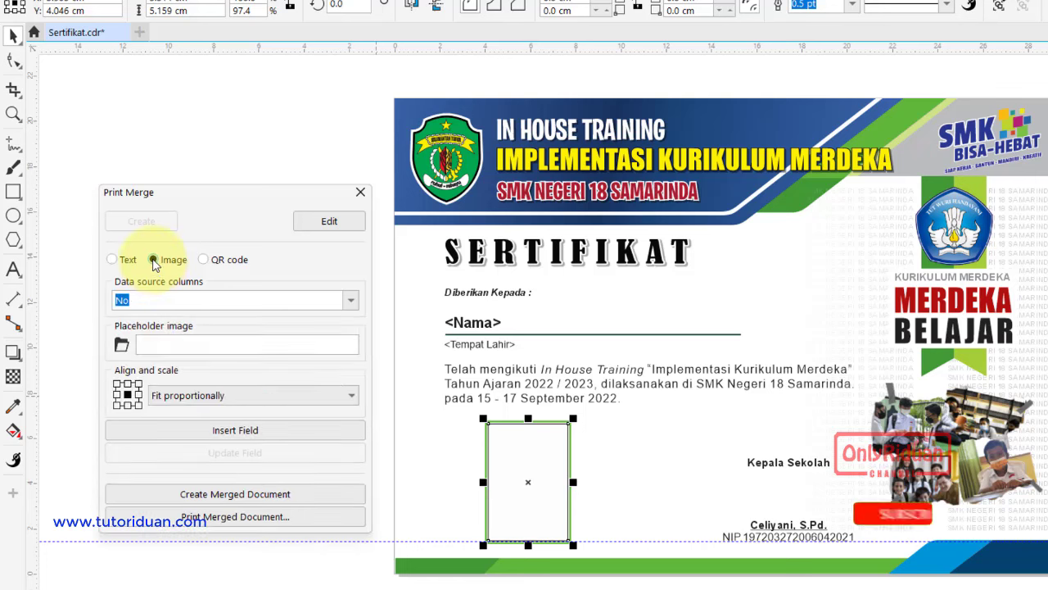